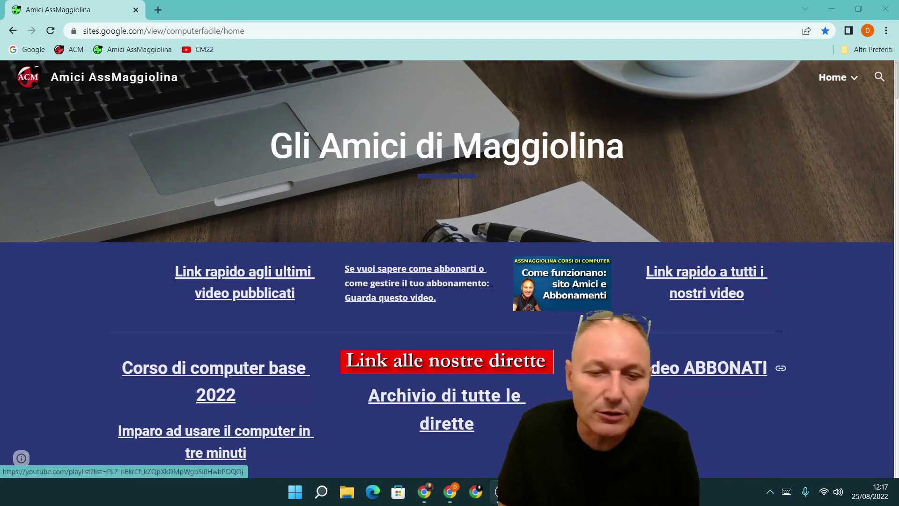
Scroll the Amici AssMaggiolina page past the weekly video schedule to the Sfondo link
scroll(524, 333, down, 1)
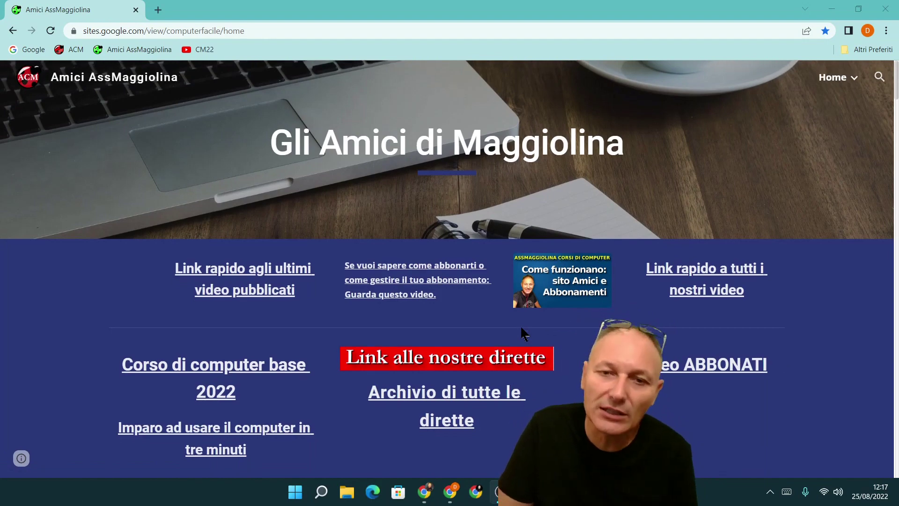
scroll(525, 334, down, 2)
scroll(525, 333, down, 2)
scroll(524, 332, down, 2)
scroll(525, 332, down, 2)
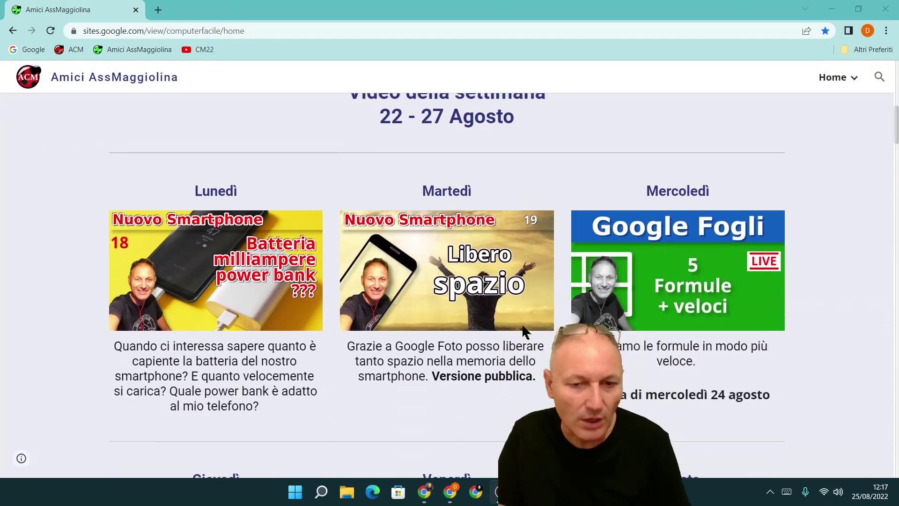
scroll(524, 331, down, 2)
scroll(524, 332, down, 1)
scroll(525, 331, down, 2)
scroll(525, 331, down, 1)
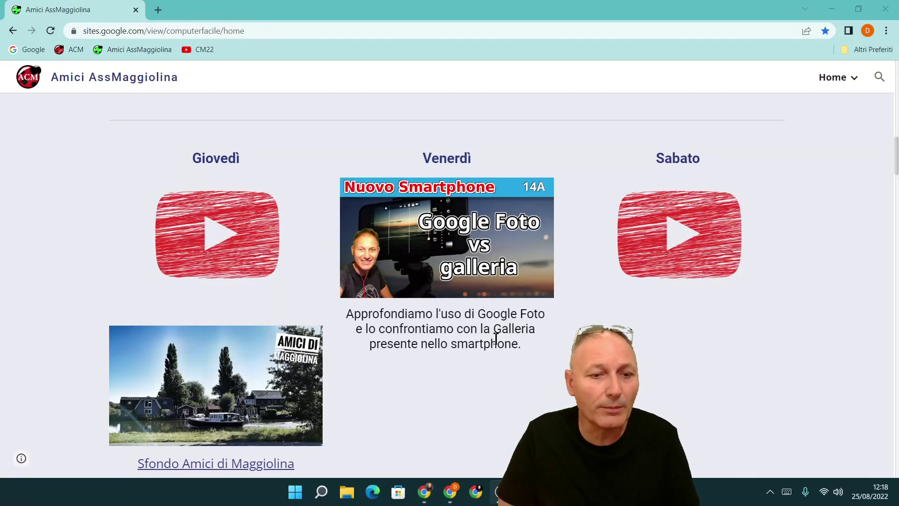
scroll(496, 338, down, 2)
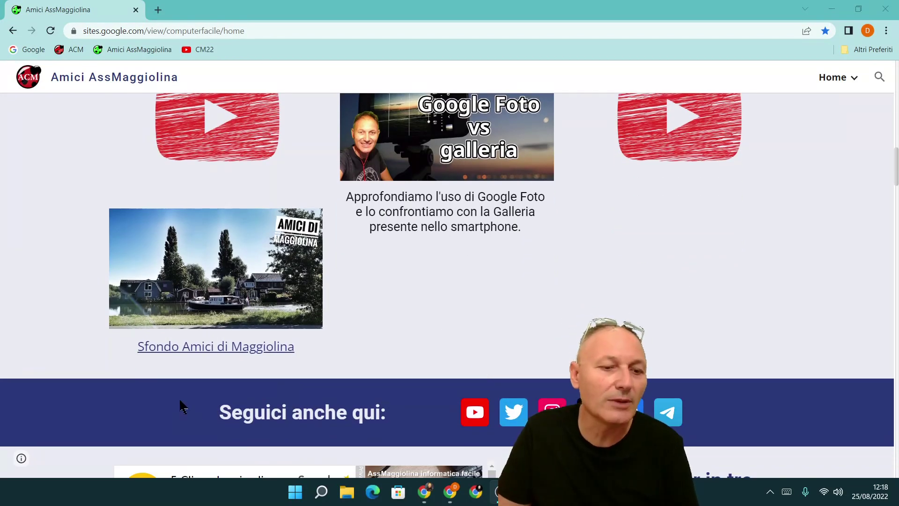
Open the Sfondi Amici di Maggiolina Drive folder in grid view and preview Amsterdam Amici.jpg
click(199, 350)
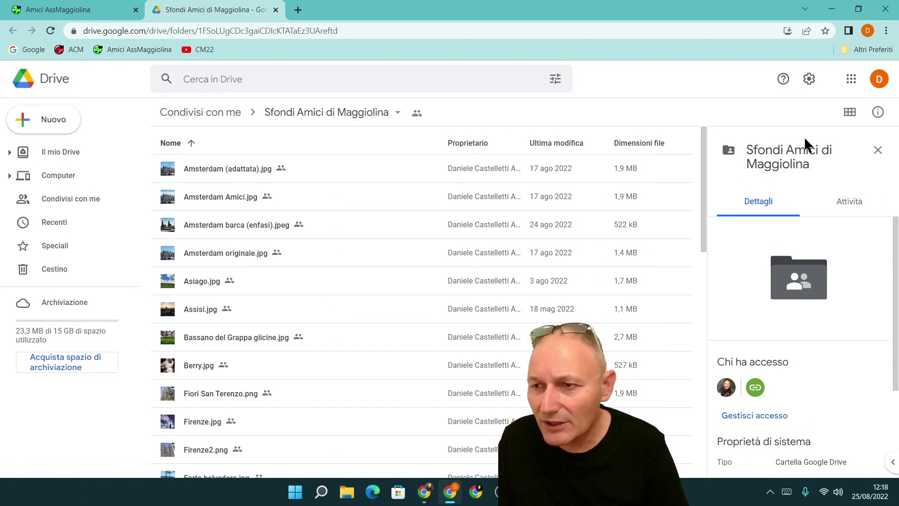
click(849, 113)
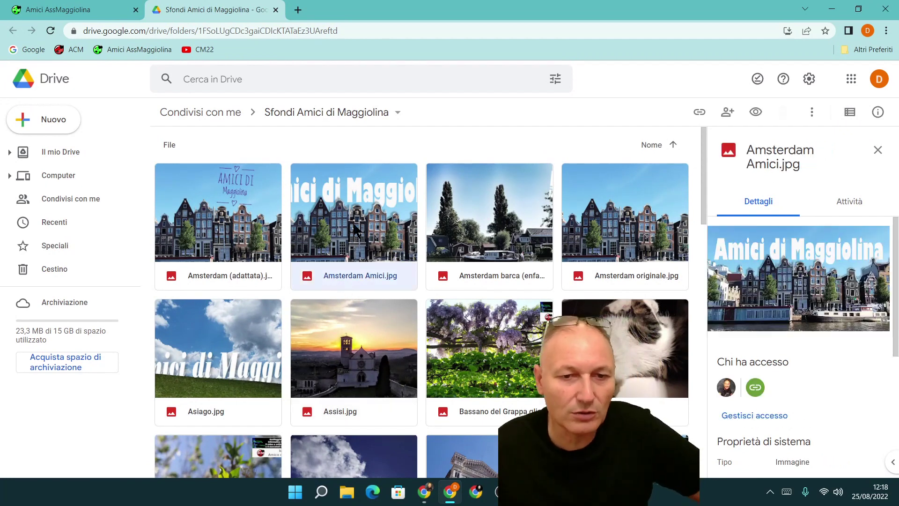
double_click(355, 229)
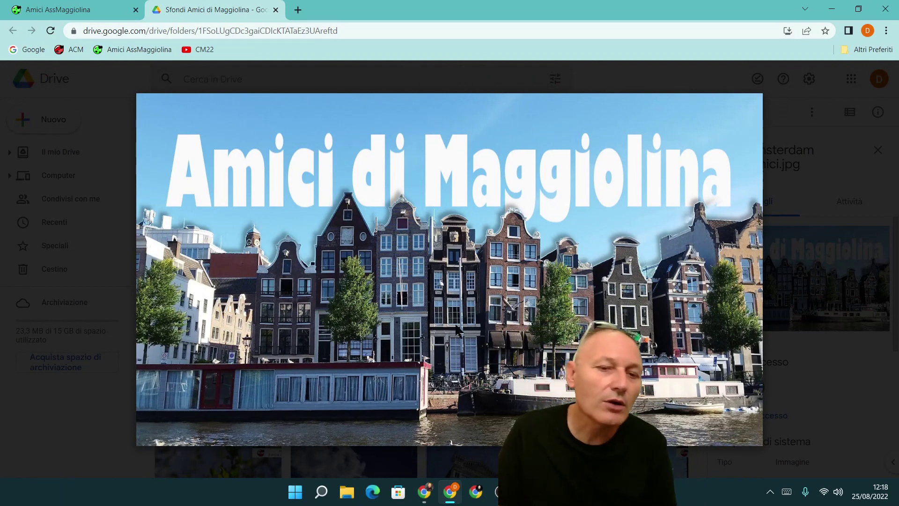
mouse_move(741, 307)
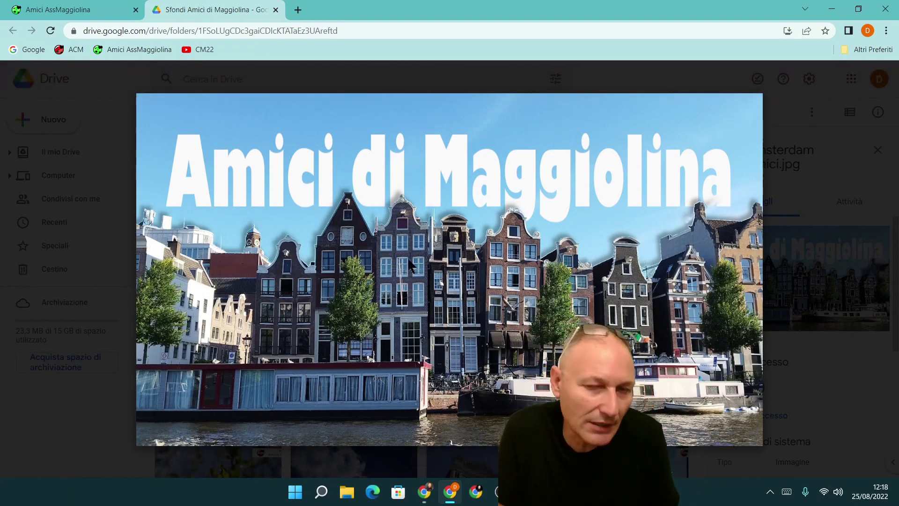
mouse_move(450, 267)
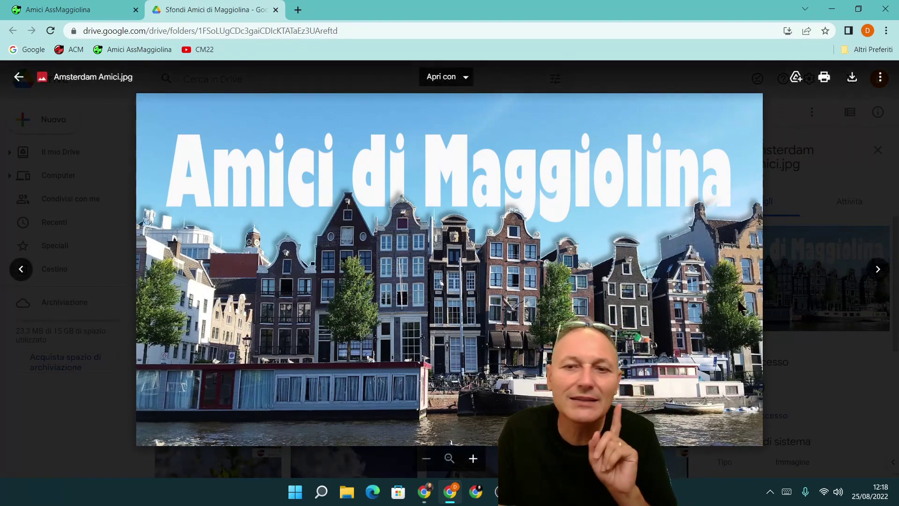
Advance the preview to Amsterdam originale.jpg and download it
click(874, 278)
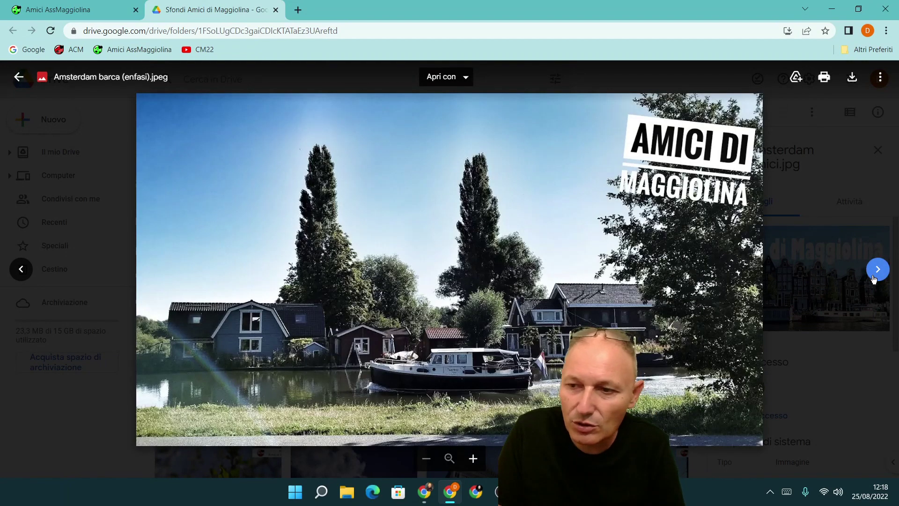
click(874, 277)
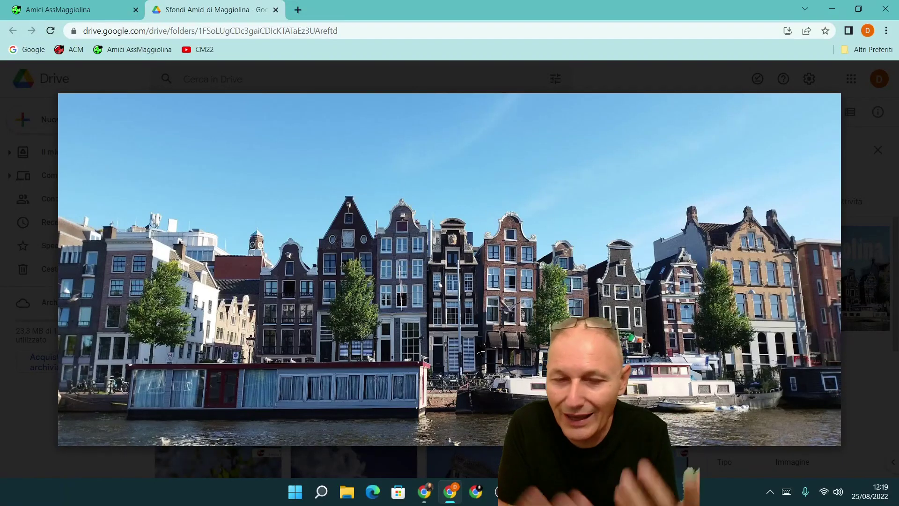
mouse_move(811, 186)
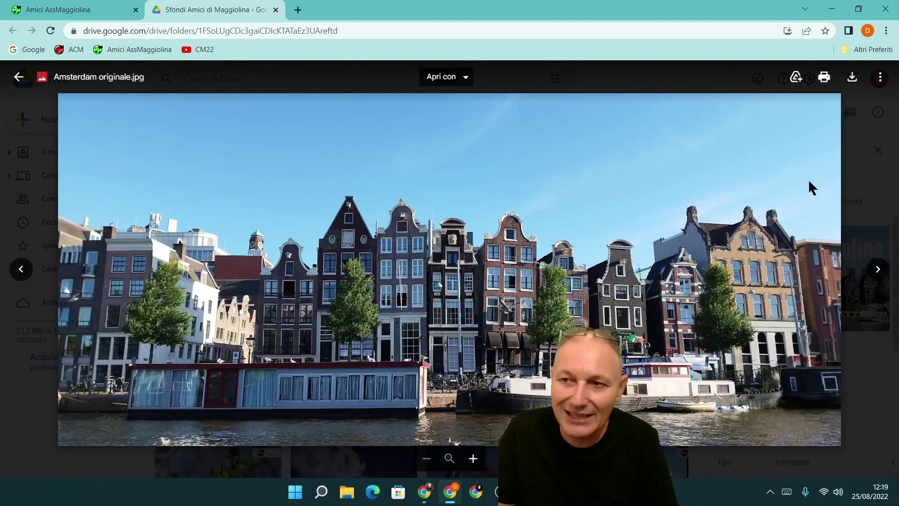
click(850, 82)
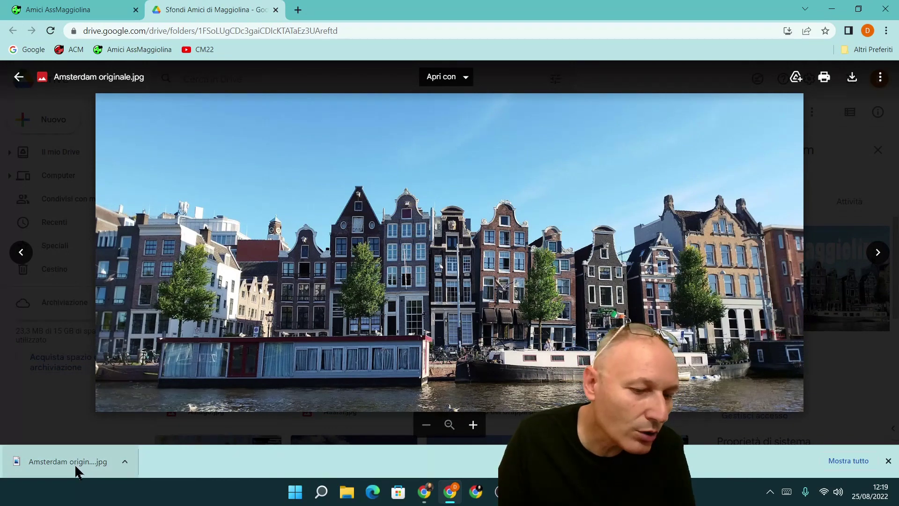
Bring GIMP forward and open Amsterdam originale.jpg from Downloads via File > Apri
click(833, 9)
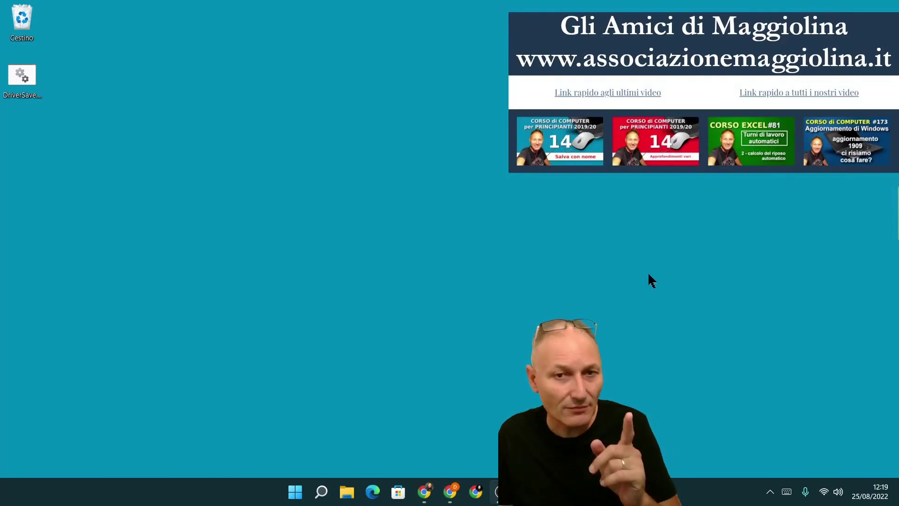
mouse_move(500, 492)
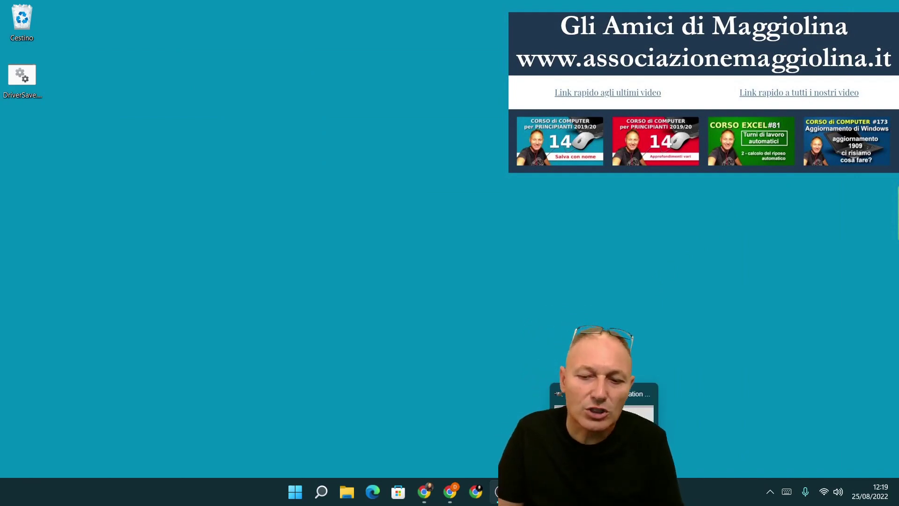
click(604, 407)
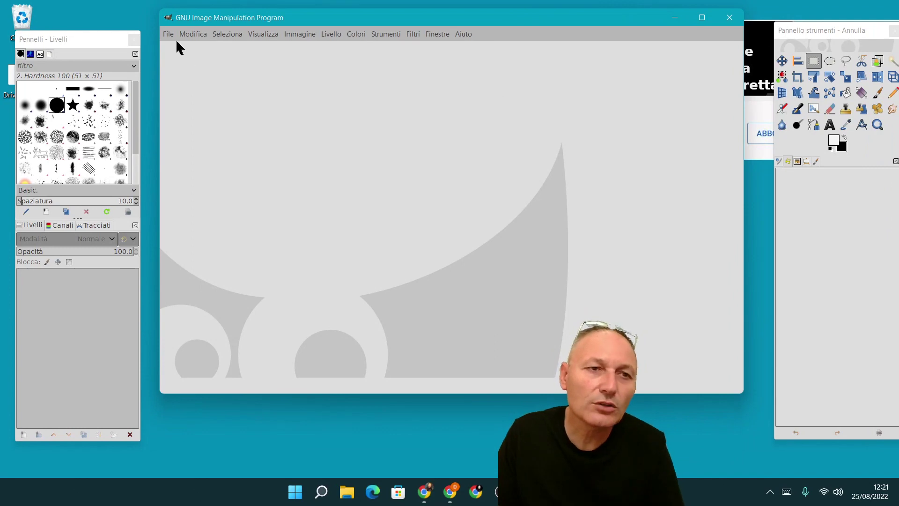
click(168, 34)
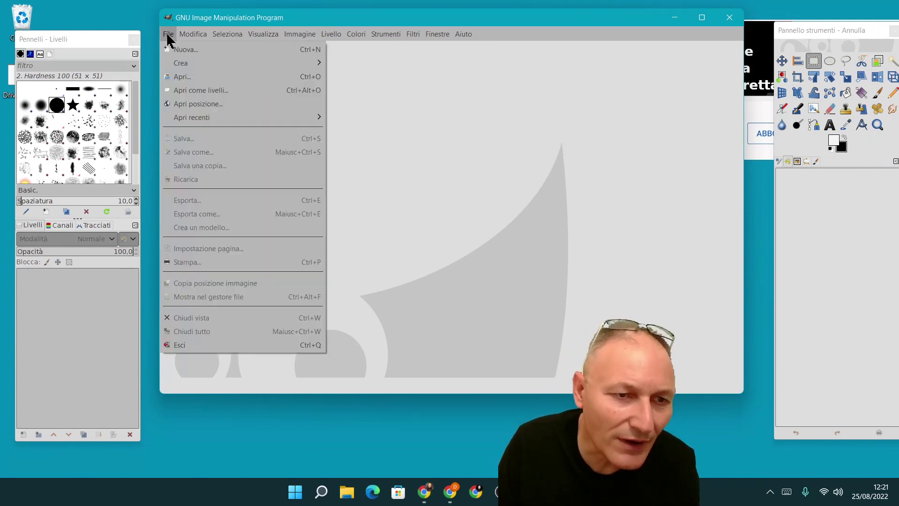
click(177, 77)
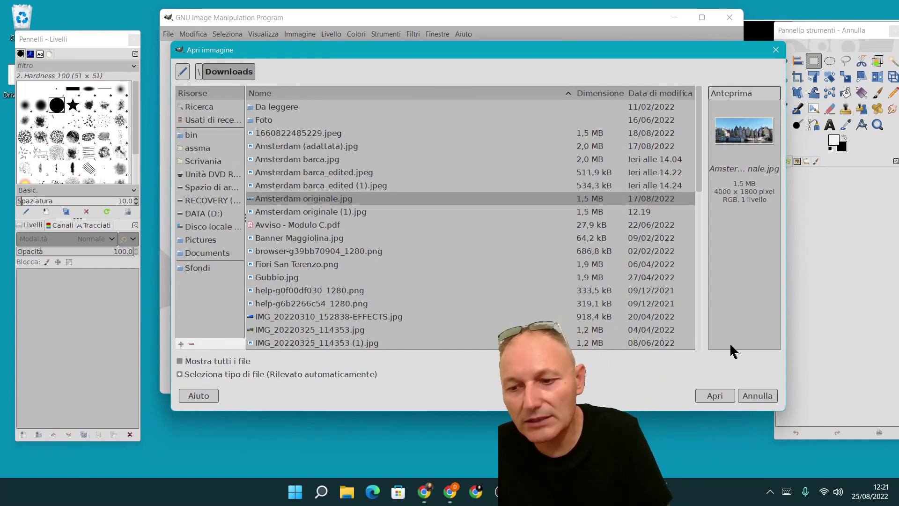
click(725, 399)
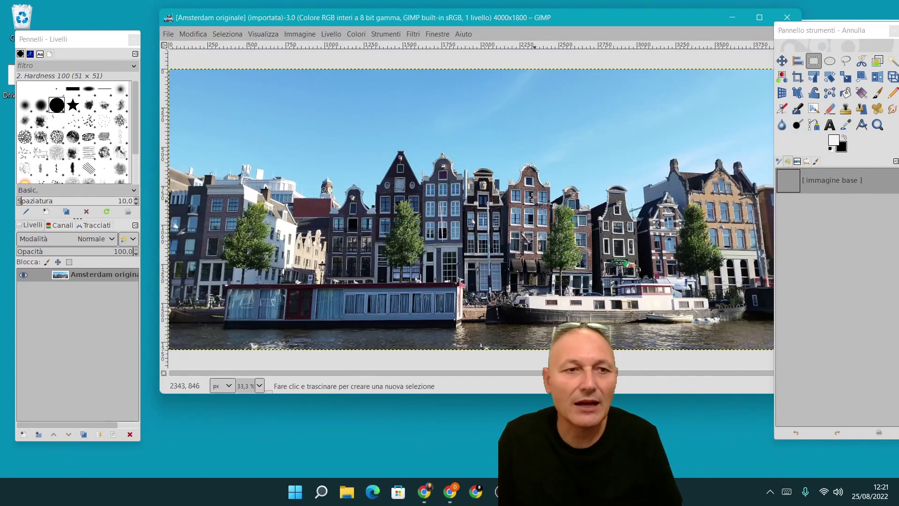
Reposition and shrink the image window and dock, then zoom the canvas out to 25%
drag(463, 16, 448, 16)
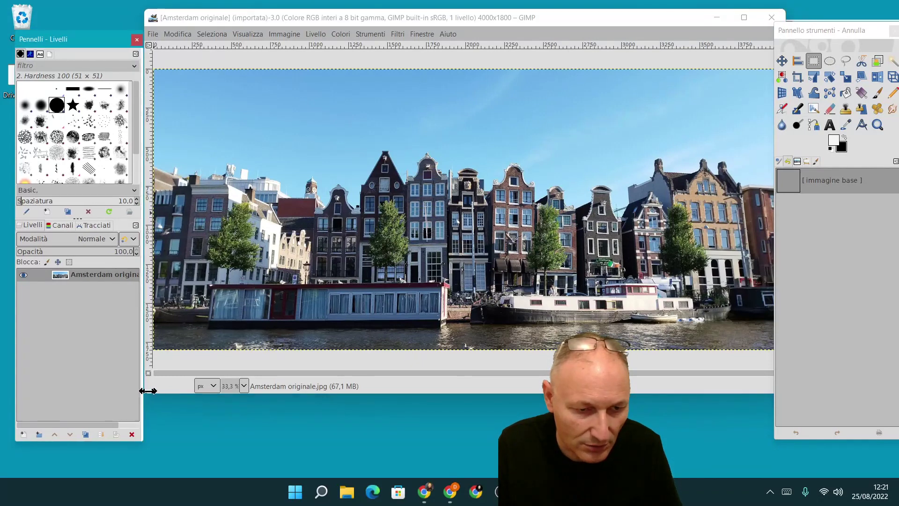
drag(143, 391, 128, 387)
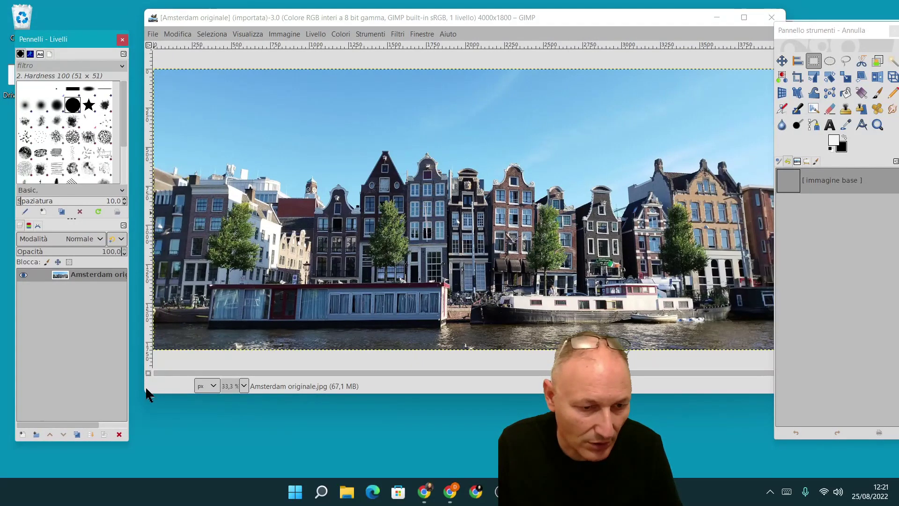
click(144, 395)
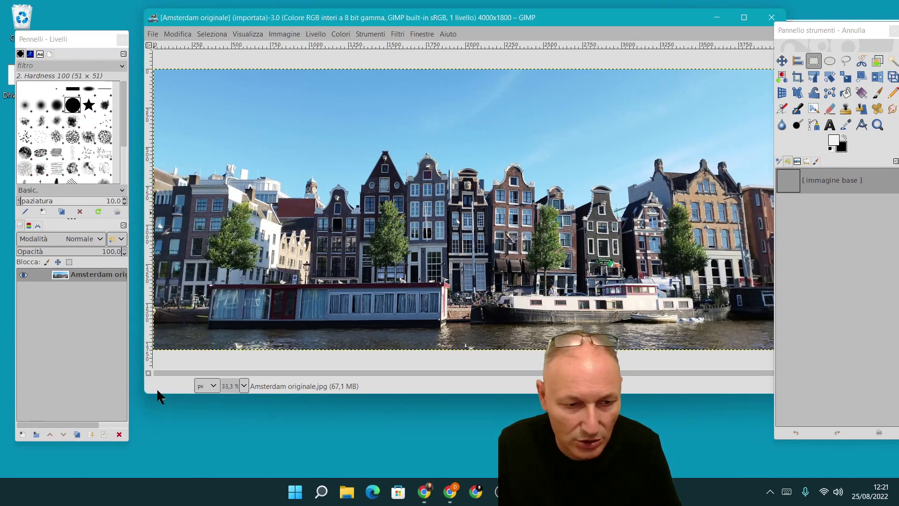
drag(144, 395, 204, 377)
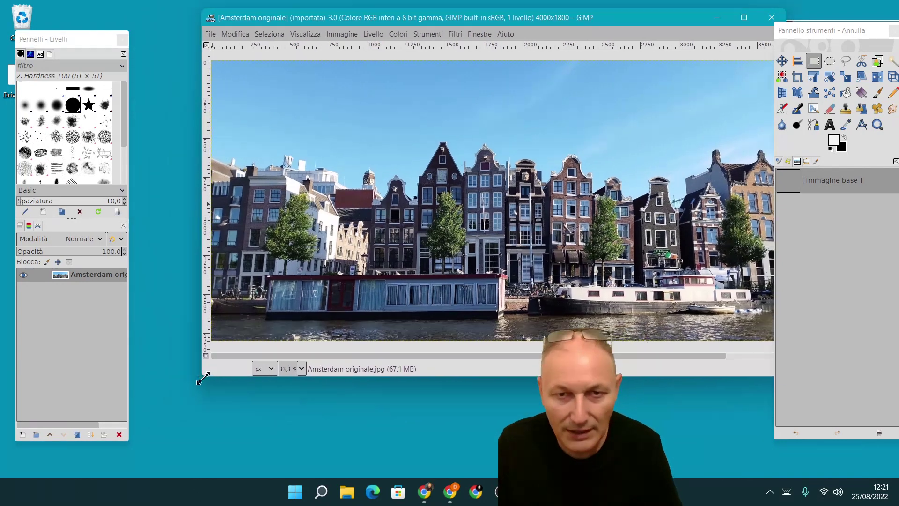
drag(523, 21, 475, 16)
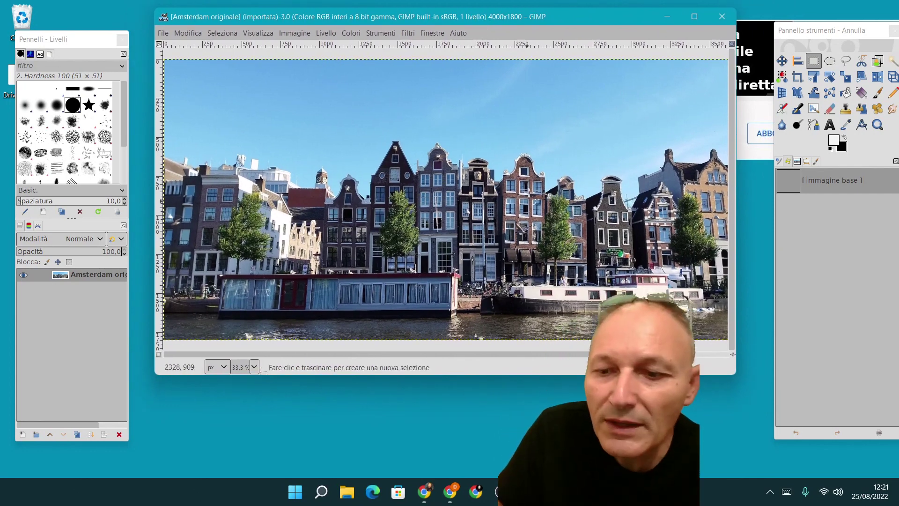
key(ctrl)
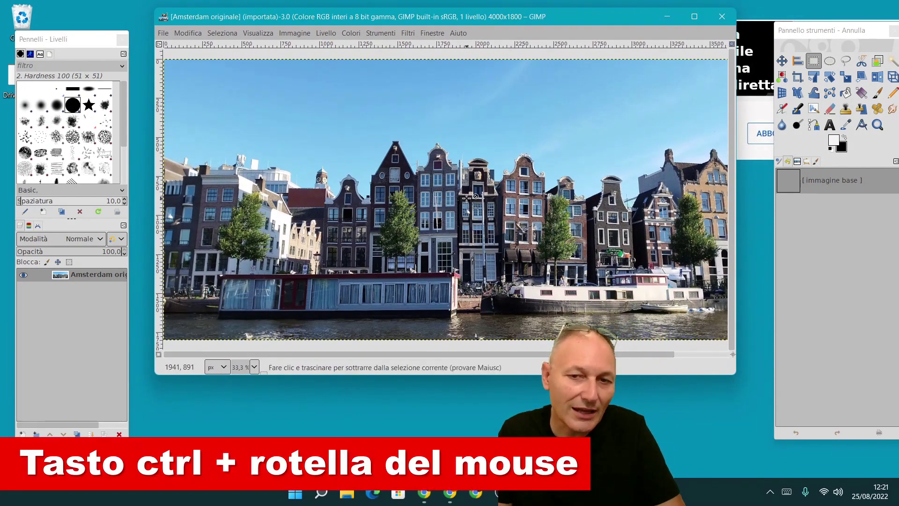
ctrl+scroll(467, 198, down, 1)
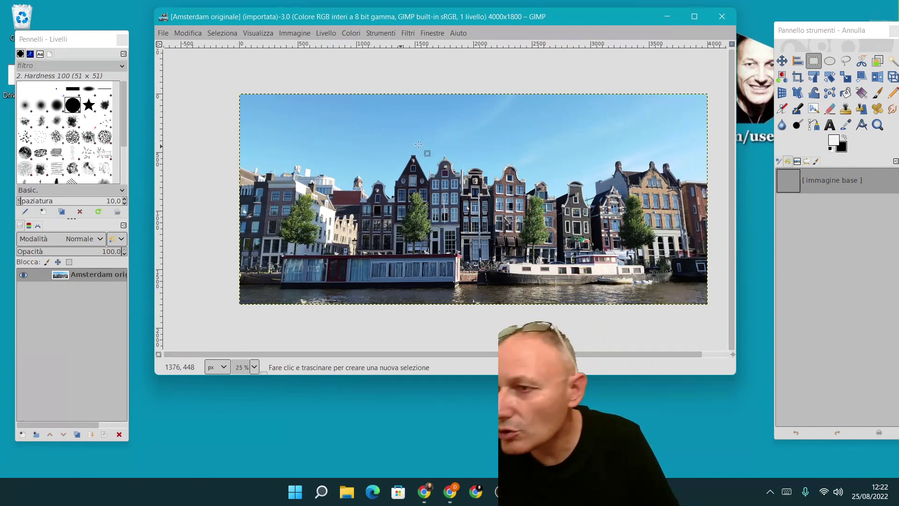
Activate Fuzzy Select and show its Tool Options, threshold 15, in the dock
drag(850, 30, 829, 19)
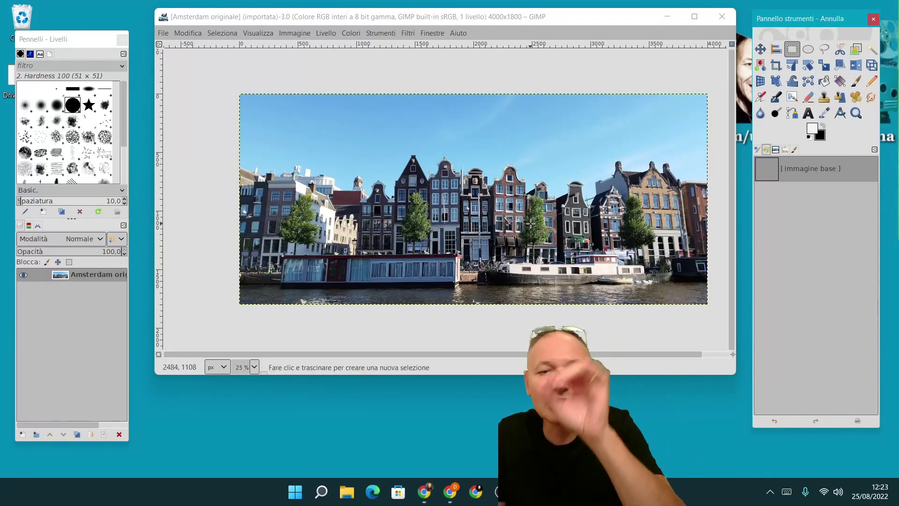
click(873, 50)
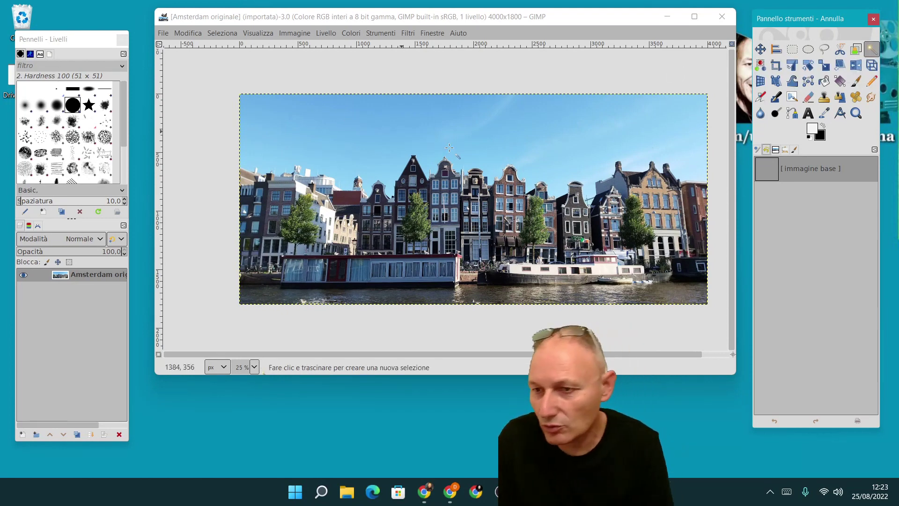
click(757, 149)
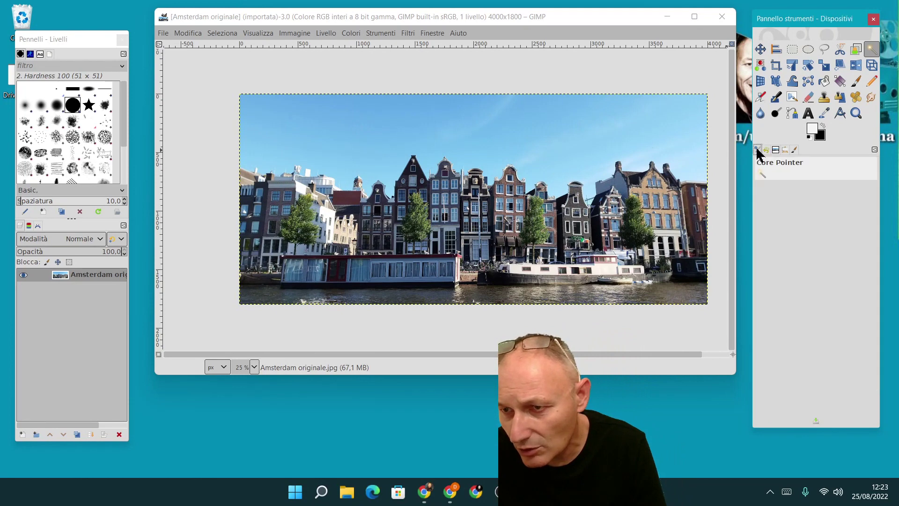
click(795, 149)
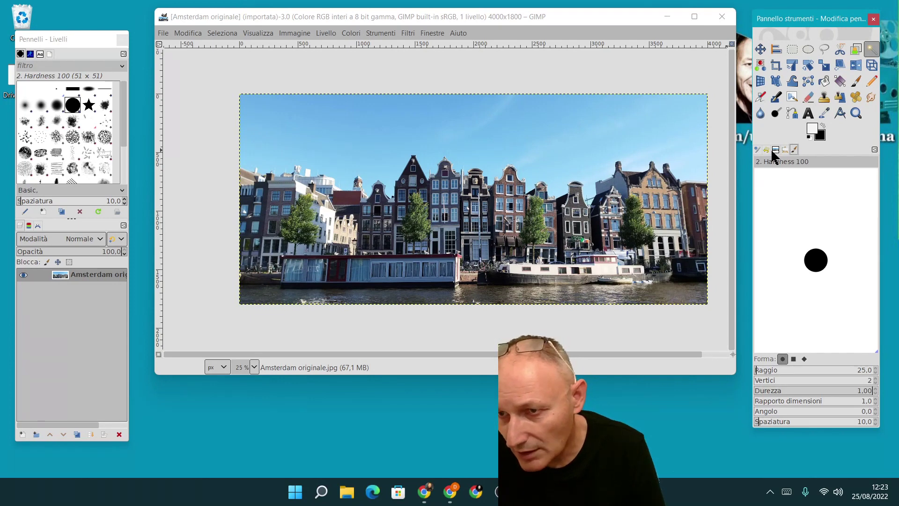
click(776, 150)
click(785, 149)
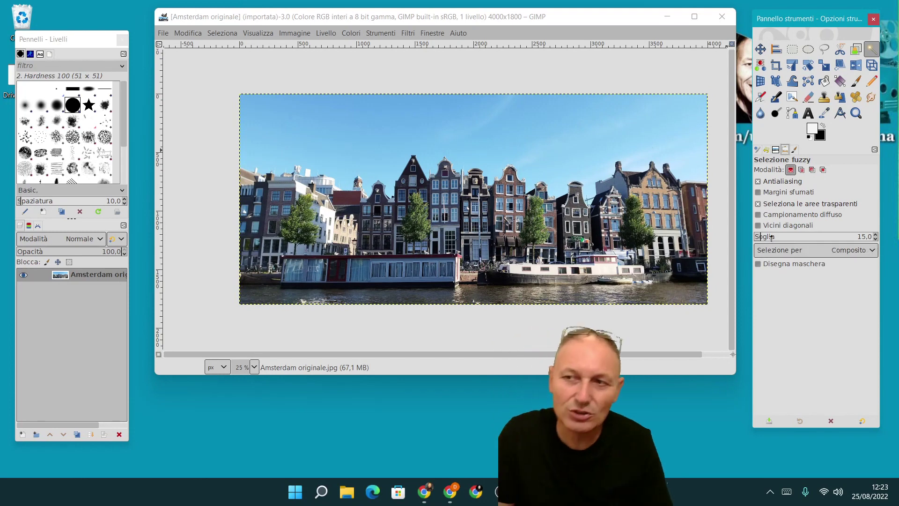
Fuzzy-select the sky, then clear that selection with Rectangle Select
click(360, 117)
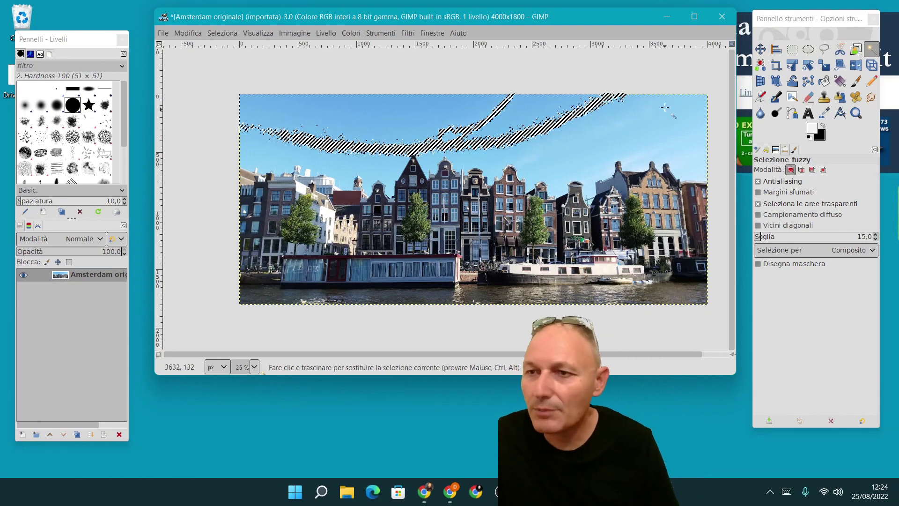
click(792, 50)
click(668, 124)
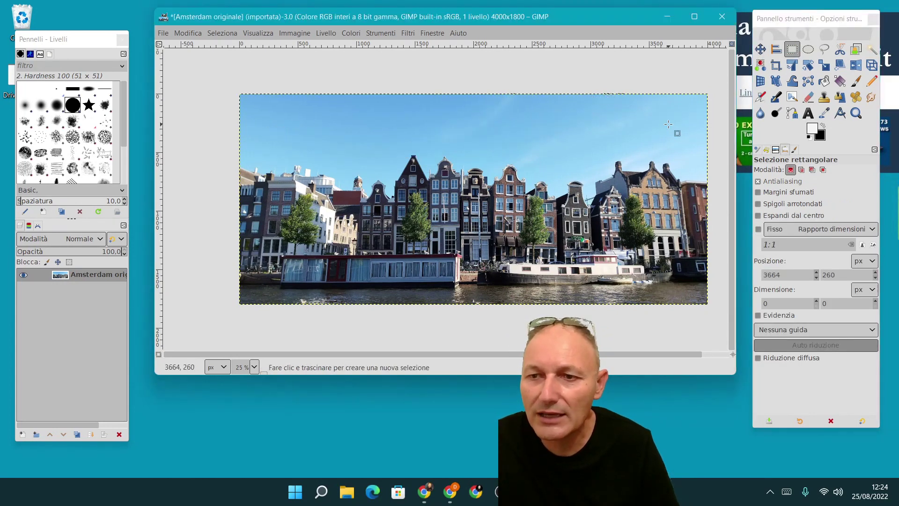
click(872, 50)
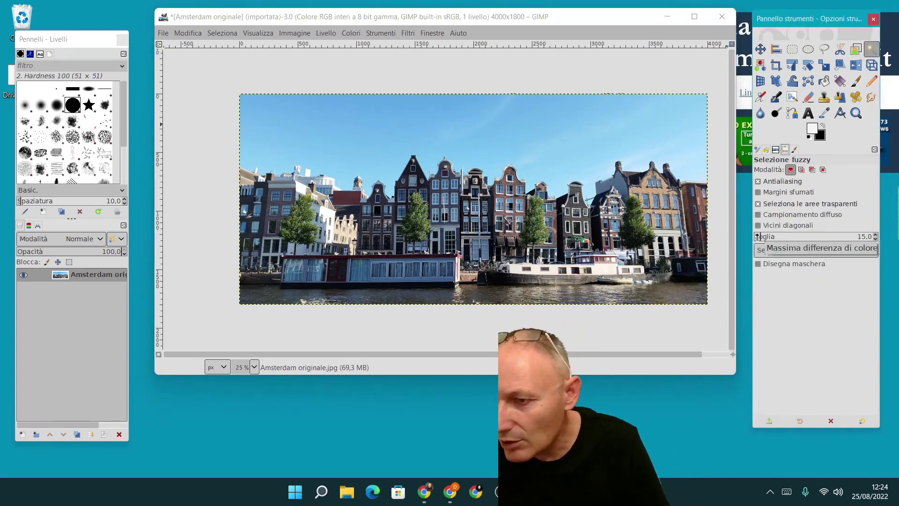
Retry the sky at threshold 32.1, then revert to a whole-image rectangle selection
drag(758, 237, 774, 236)
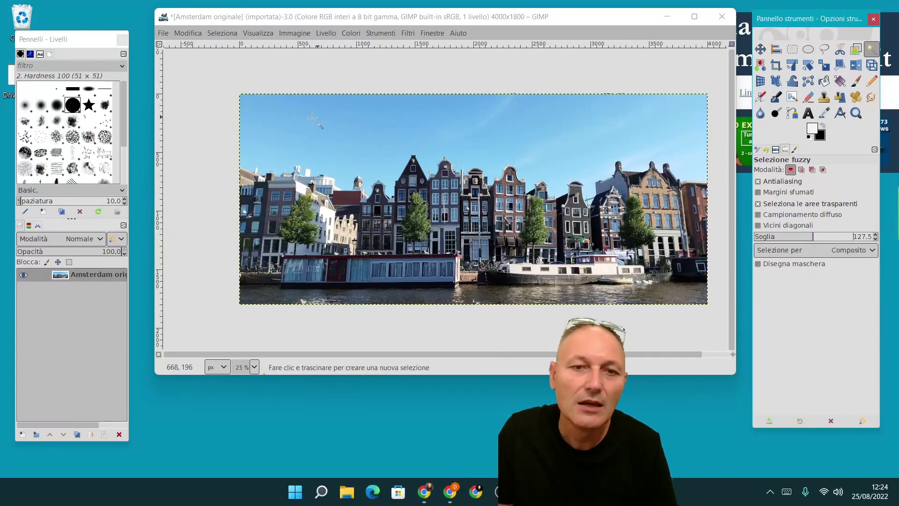
click(380, 120)
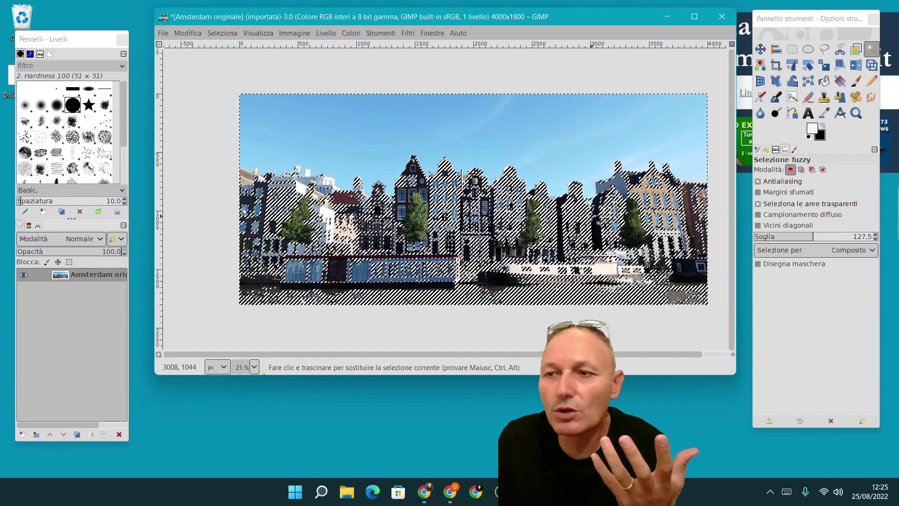
click(790, 53)
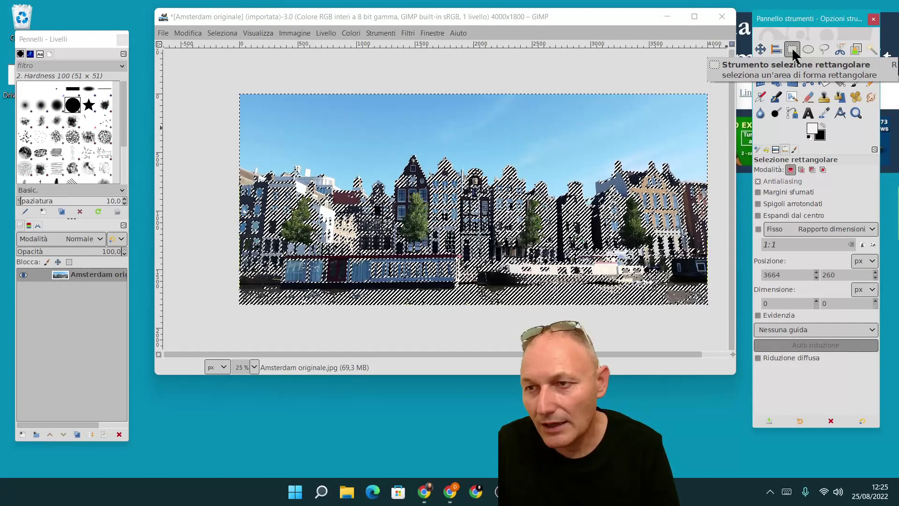
click(637, 112)
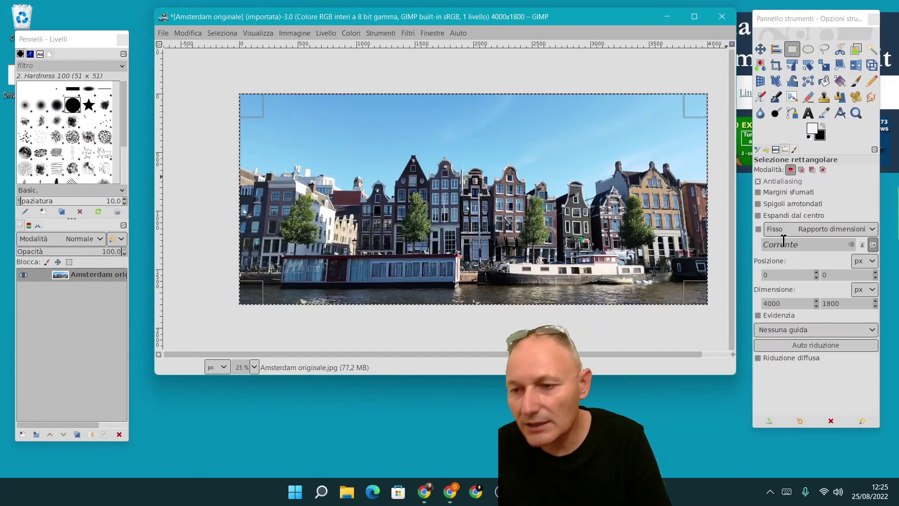
Fuzzy-select the sky at threshold 13.1, holding Shift to add more areas
click(867, 50)
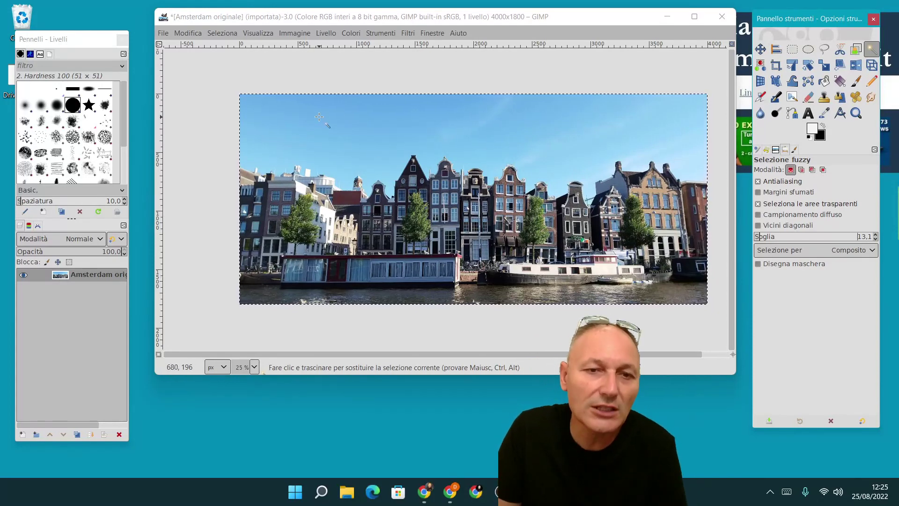
click(348, 116)
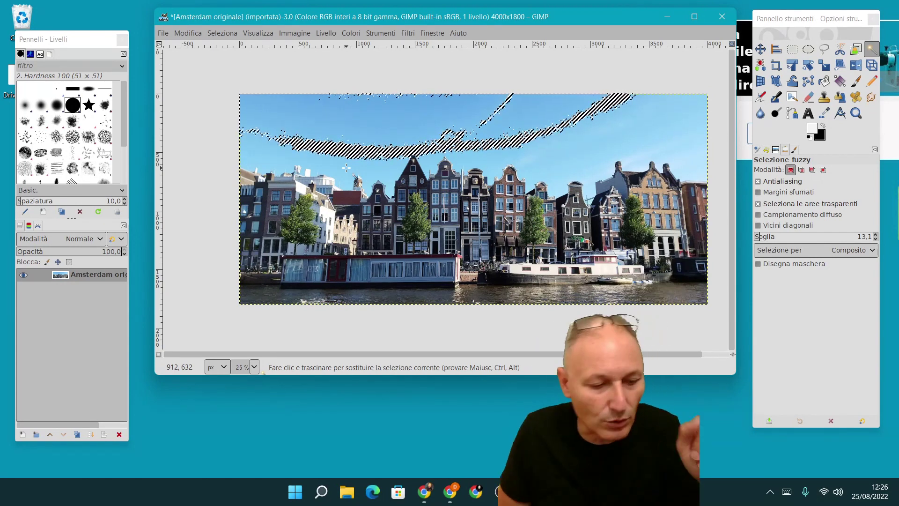
key(shift)
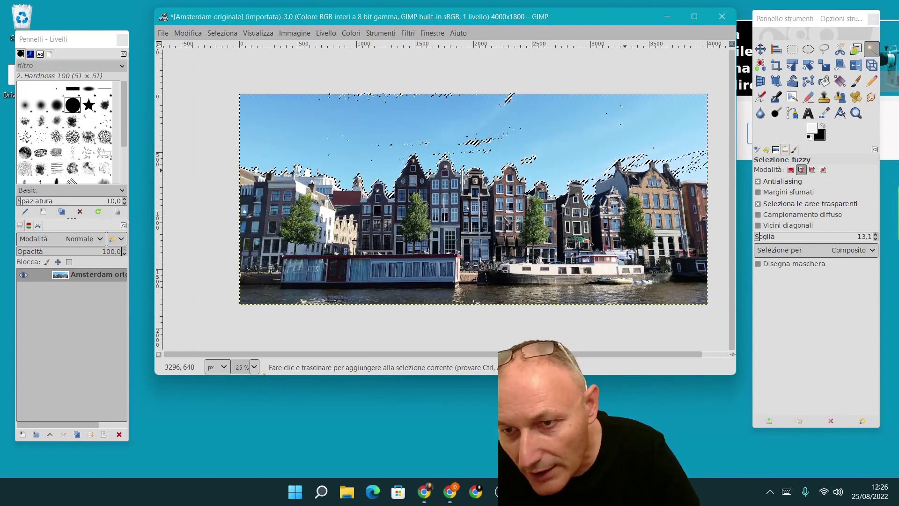
Add one more sky patch near the rooftops, then return to Replace mode
drag(633, 171, 633, 172)
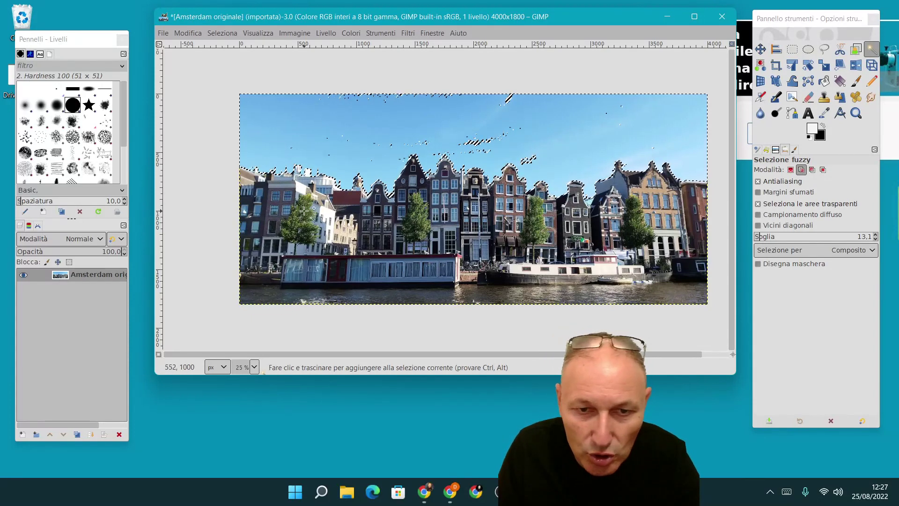
key(shift)
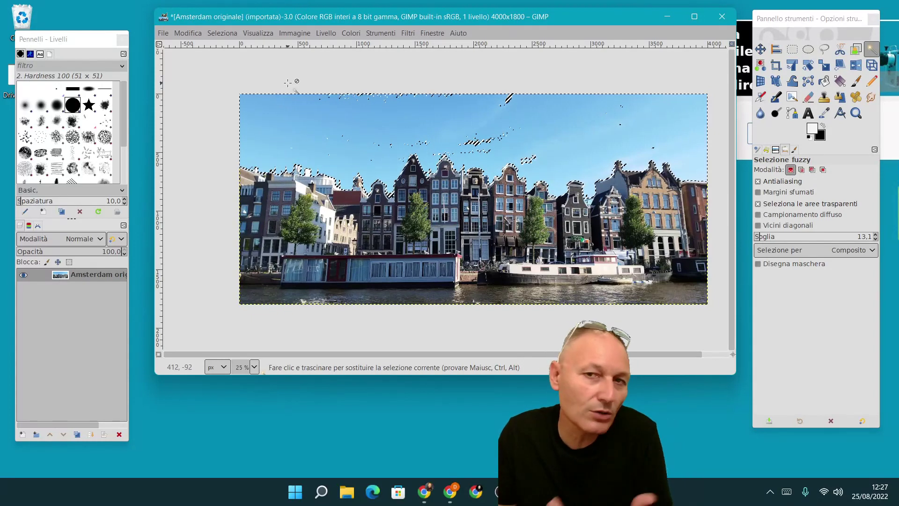
Apply Seleziona > Rimuovi buchi to the sky selection and zoom to inspect its edge
click(222, 33)
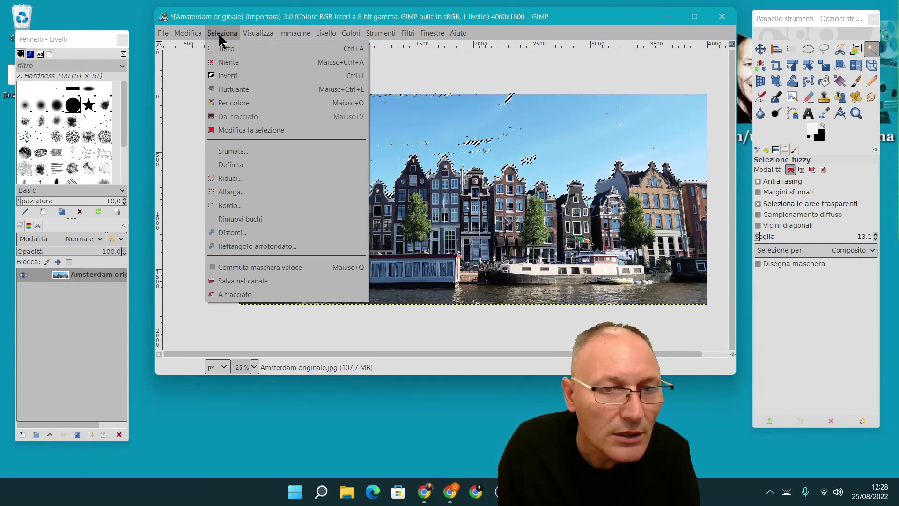
click(247, 220)
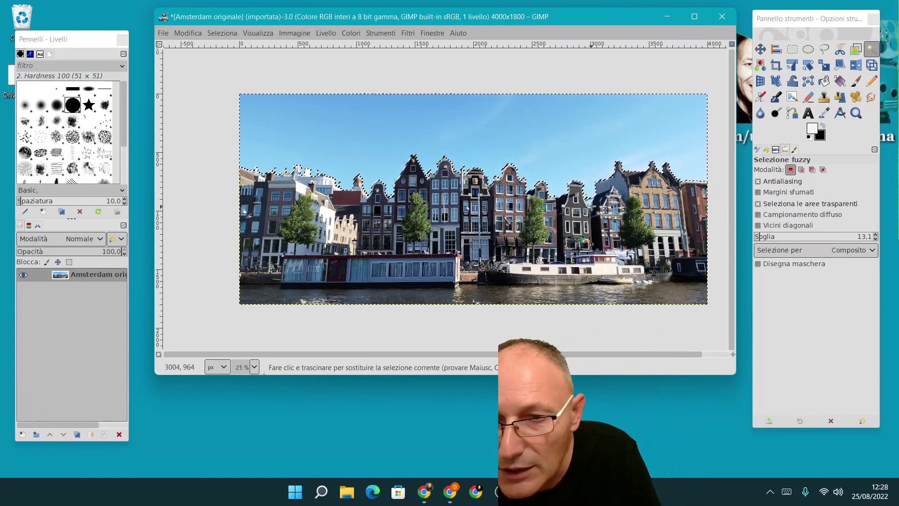
scroll(599, 223, up, 1)
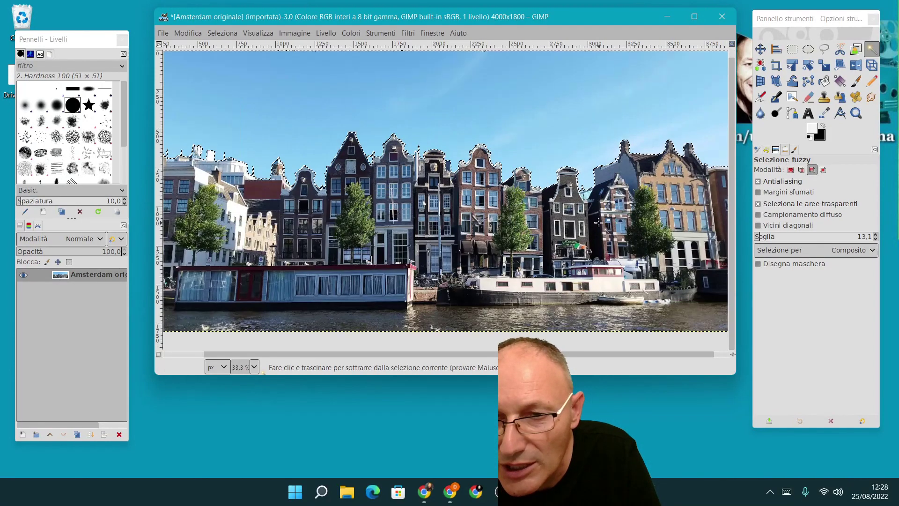
scroll(598, 222, up, 2)
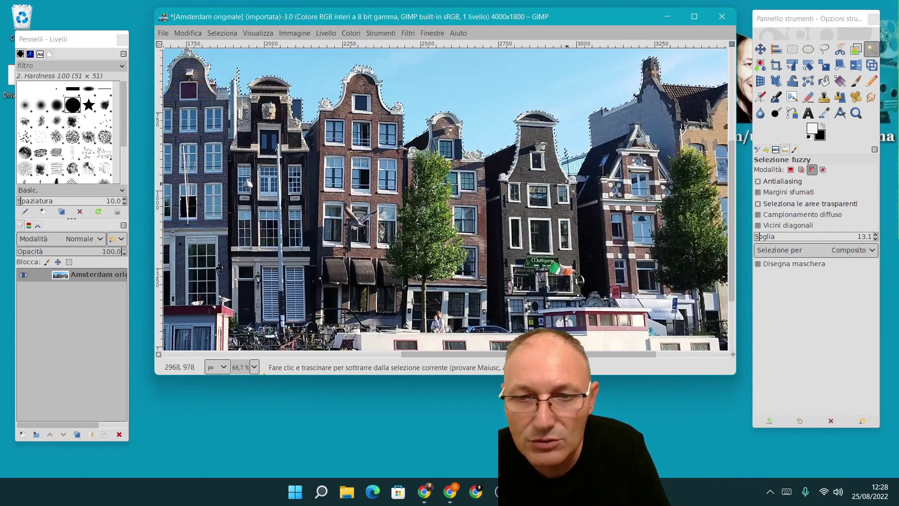
scroll(530, 195, down, 2)
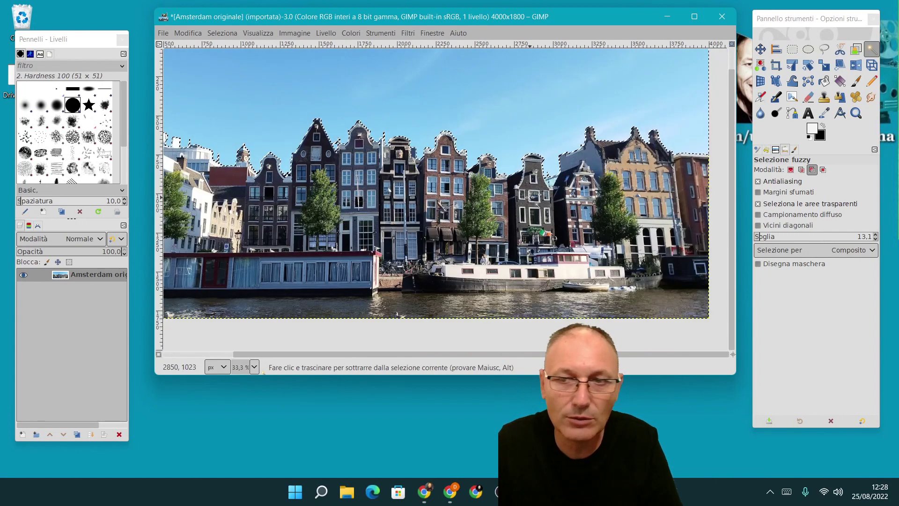
scroll(531, 196, down, 1)
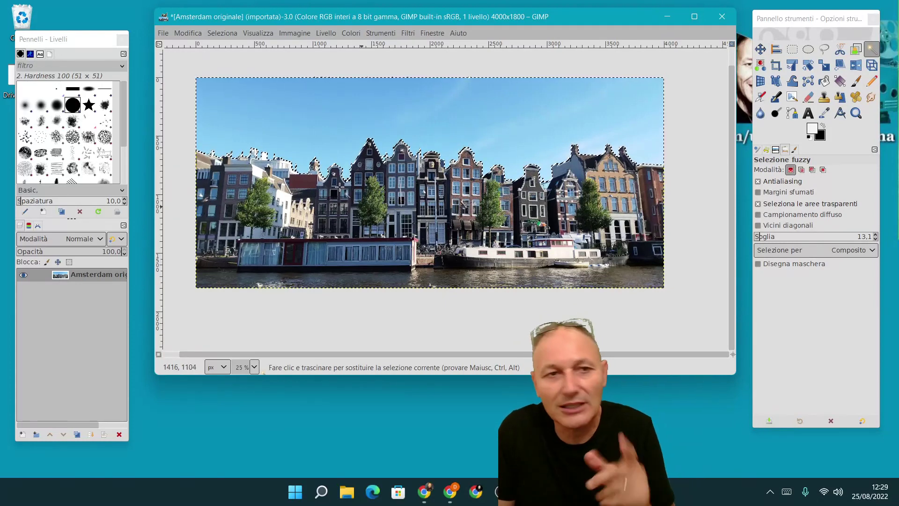
Invert the sky selection to the houses and canal and copy them to the clipboard
click(221, 33)
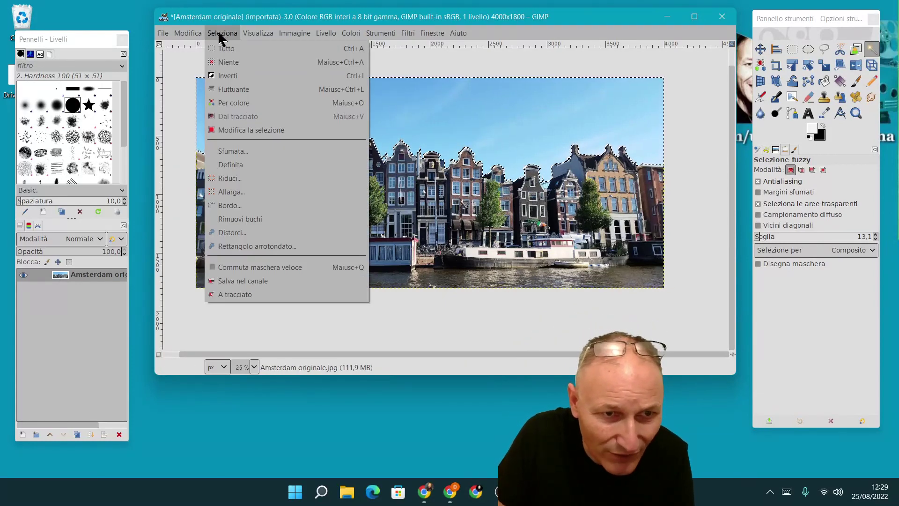
click(223, 76)
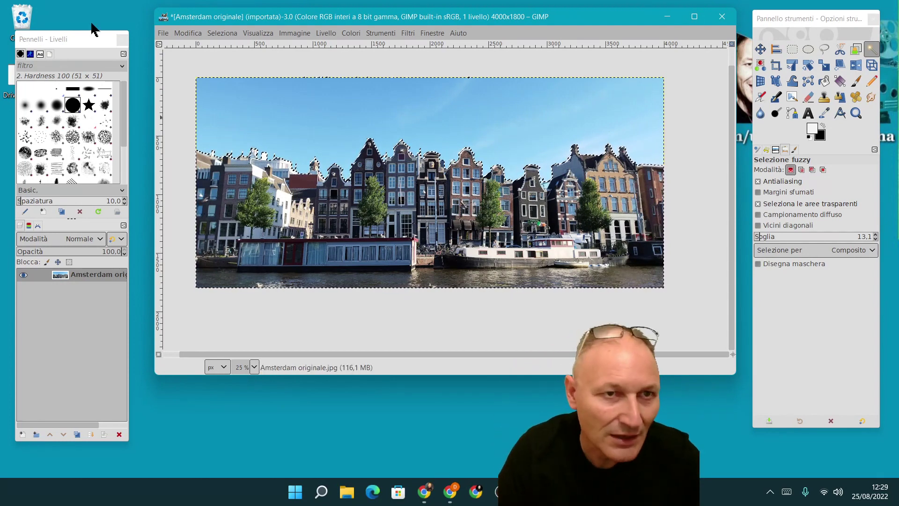
click(188, 34)
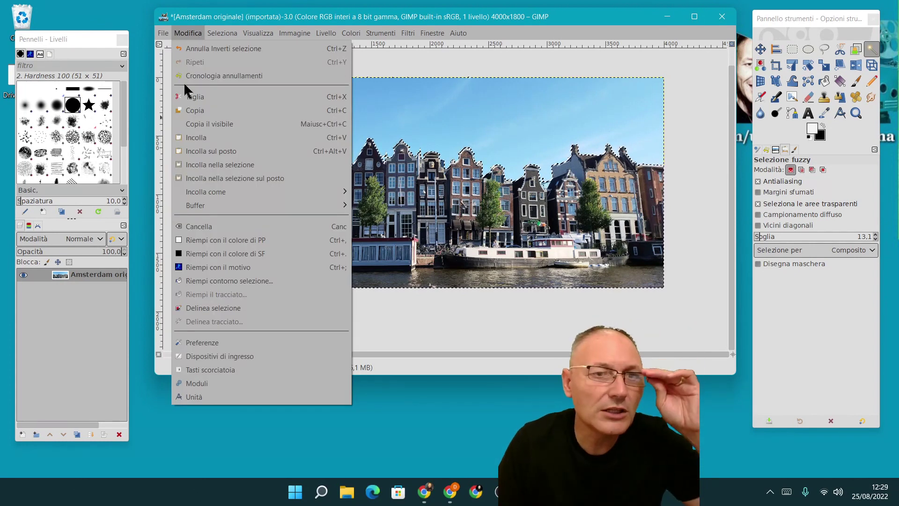
click(193, 109)
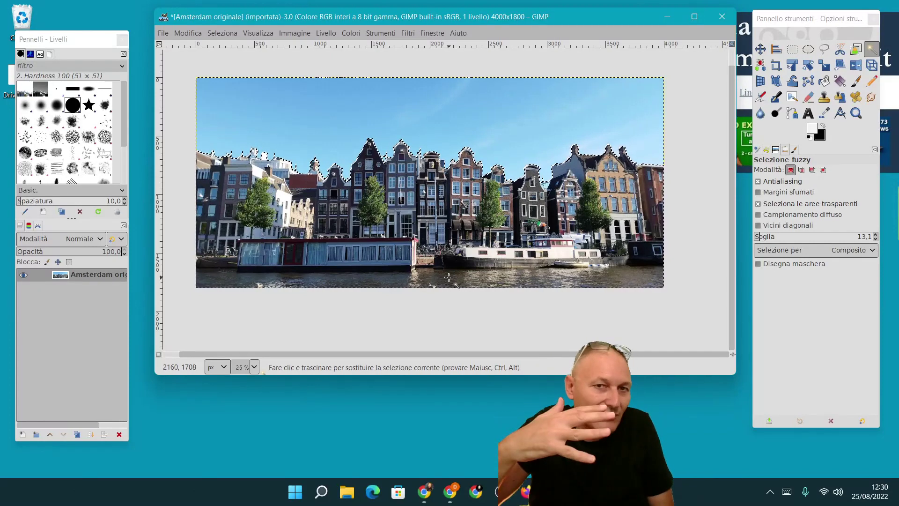
Create a new layer named 'Case' with Trasparenza fill above the Amsterdam photo
right_click(56, 277)
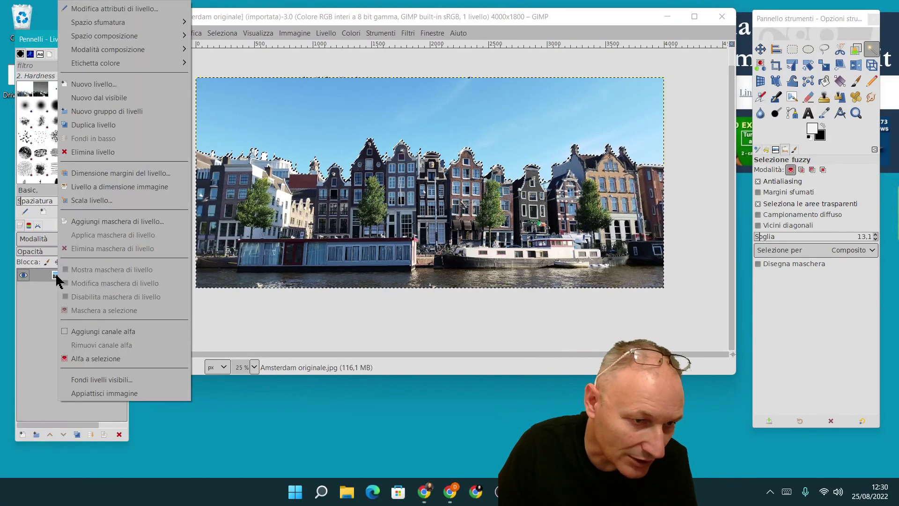
click(104, 85)
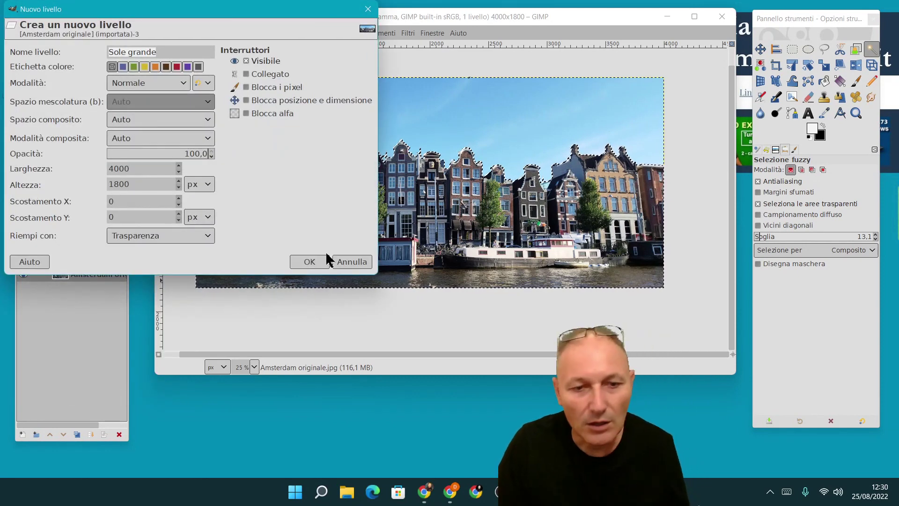
click(324, 261)
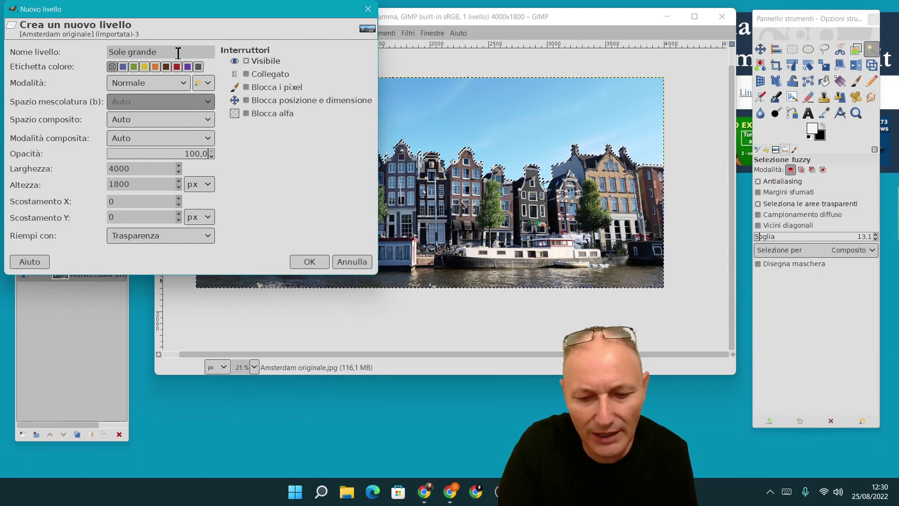
key(BackSpace)
key(BackSpace)
key(BackSpace)
key(BackSpace)
key(BackSpace)
key(BackSpace)
text(Cas)
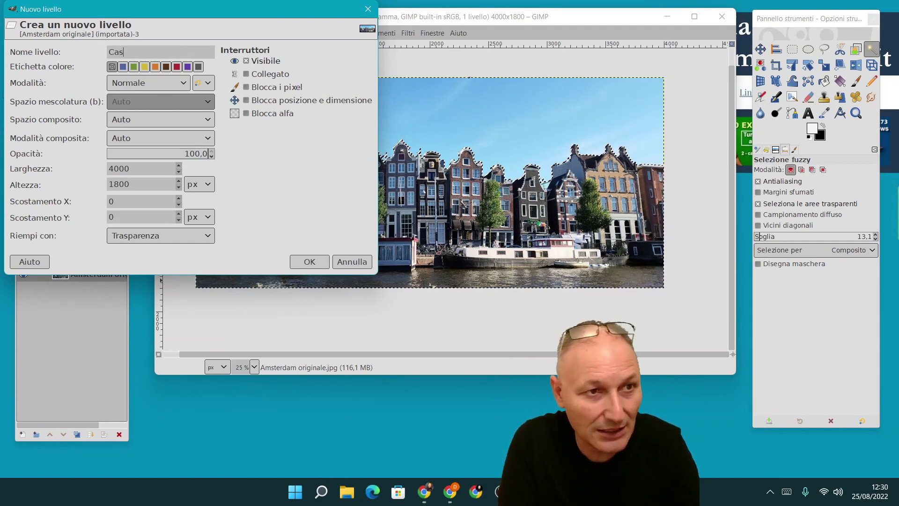
text(e)
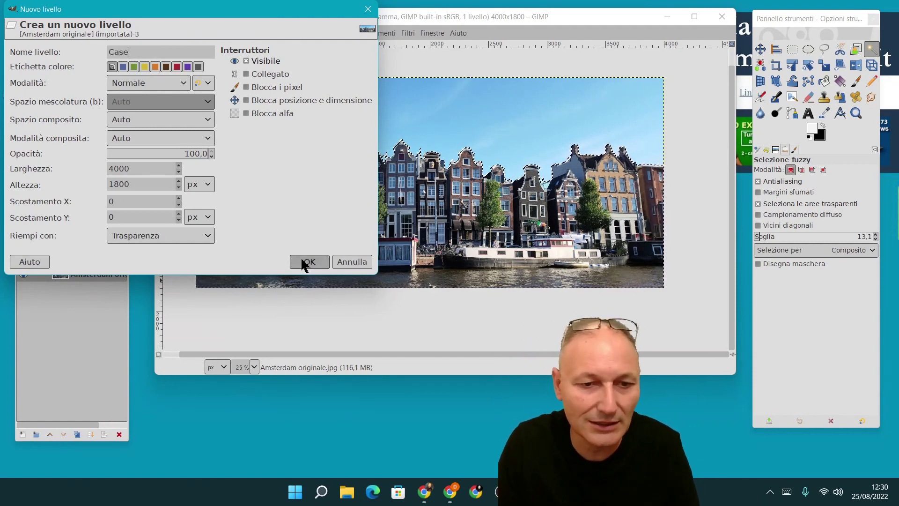
click(302, 263)
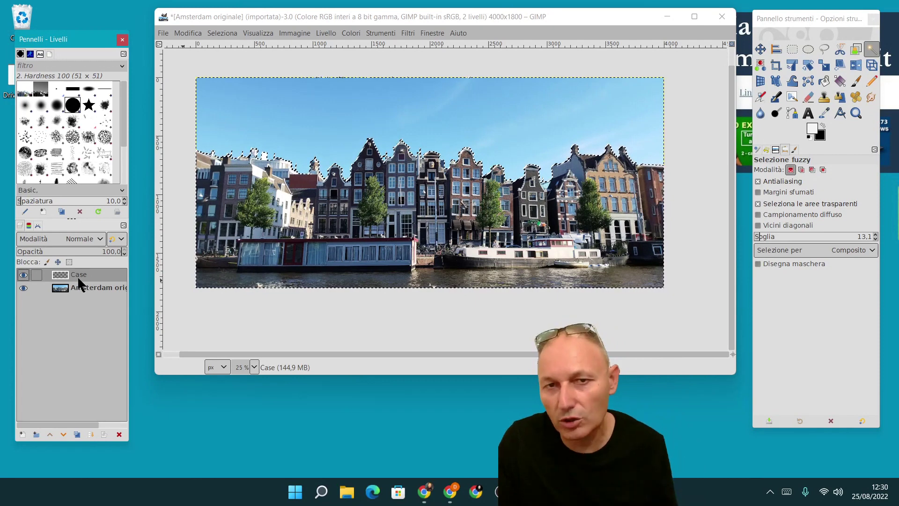
Paste the copied houses as a floating selection above the Case layer
click(23, 288)
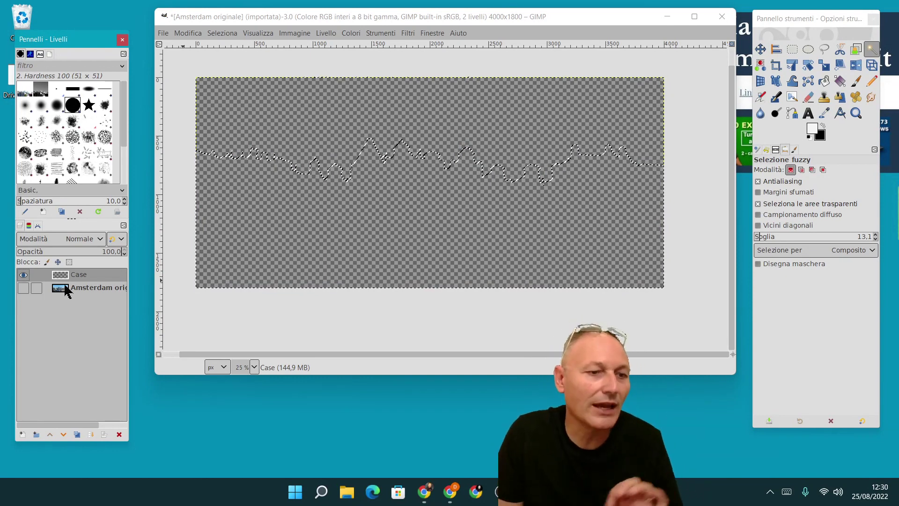
click(24, 288)
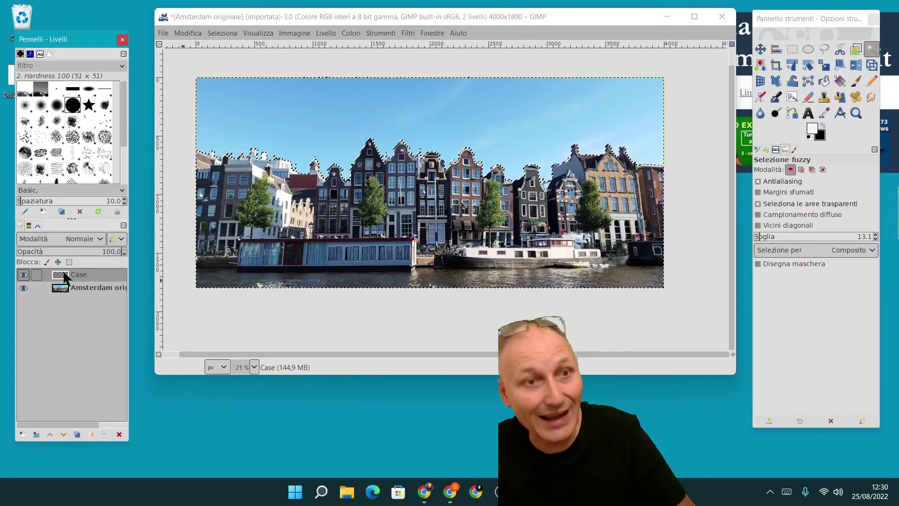
click(187, 34)
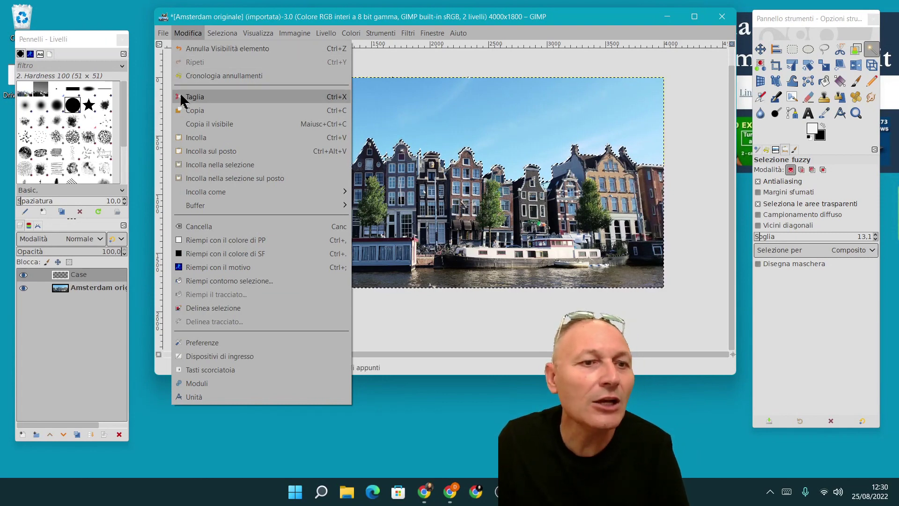
click(188, 139)
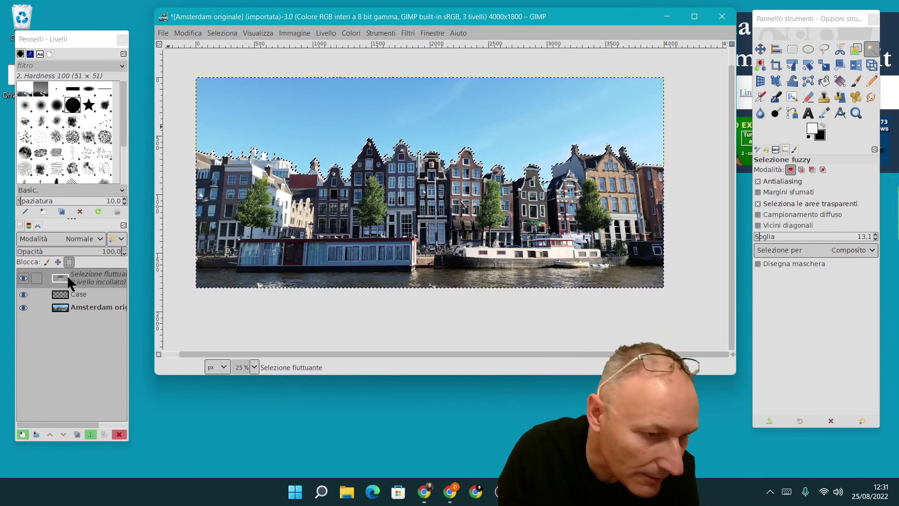
Anchor the floating houses into the Case layer and hide the original photo layer
right_click(66, 283)
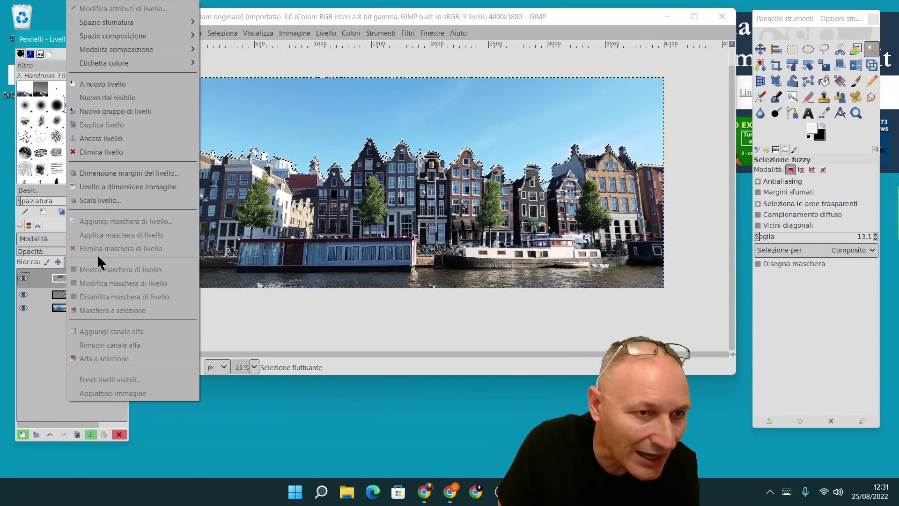
click(90, 139)
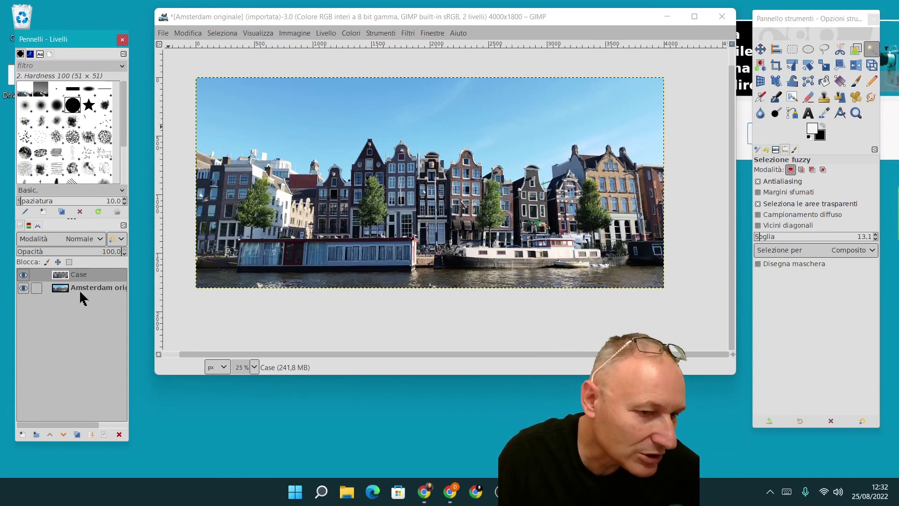
click(23, 288)
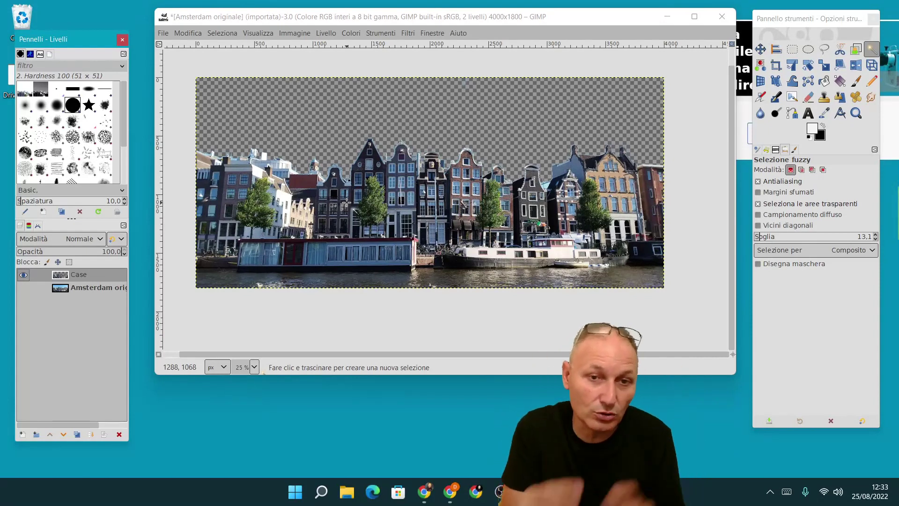
Apply a Proietta ombra drop shadow with X and Y about -19.7 to the houses
click(412, 33)
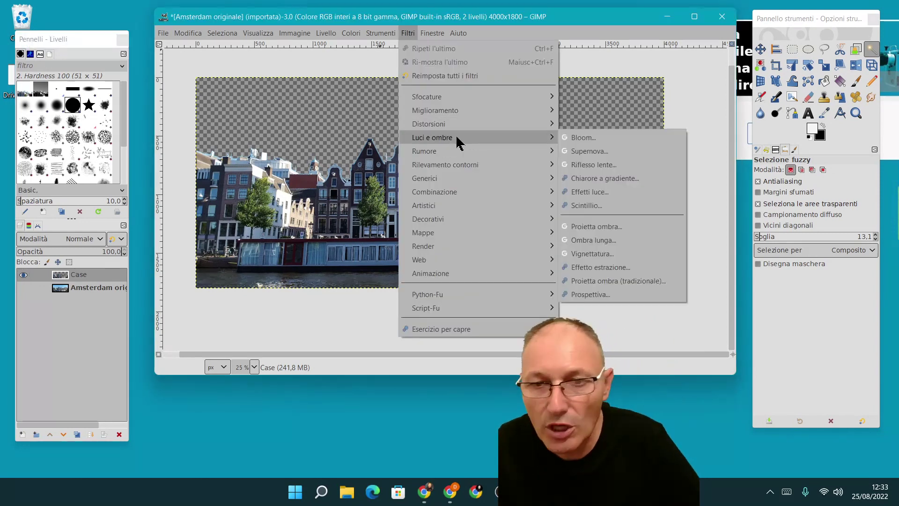
mouse_move(431, 138)
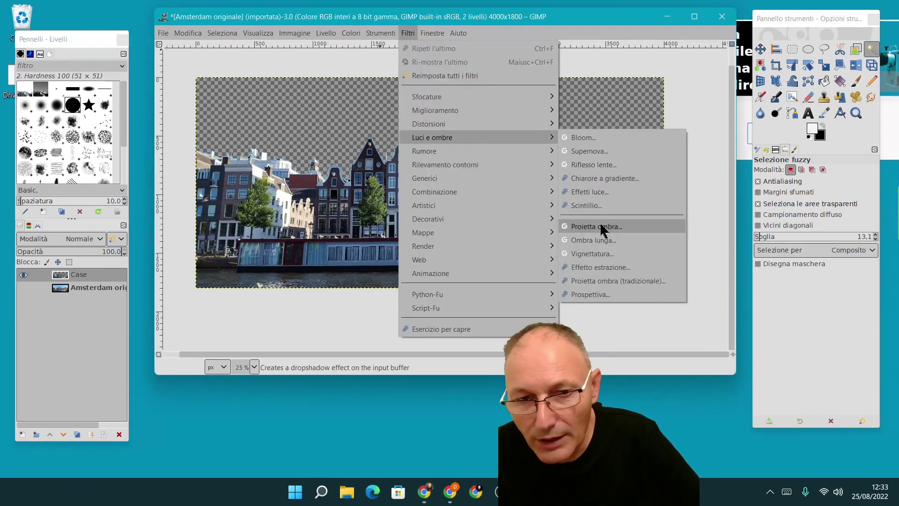
click(601, 228)
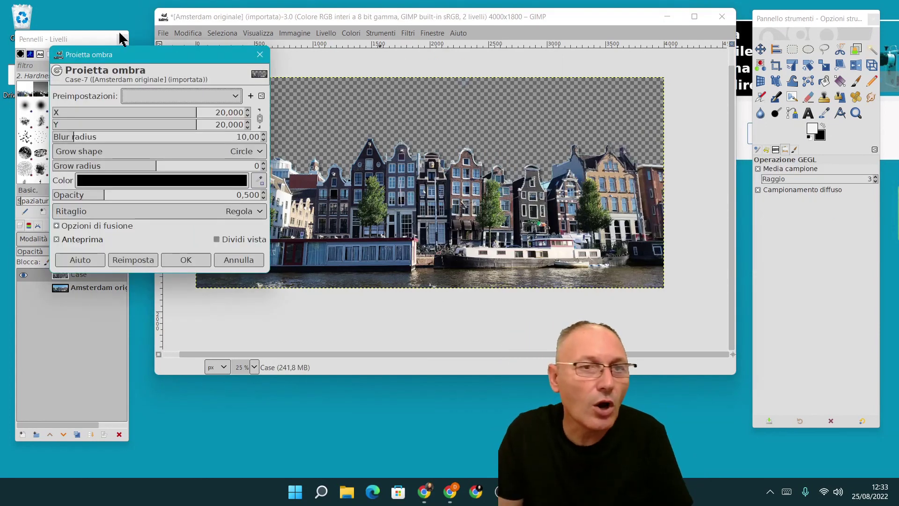
drag(125, 57, 116, 41)
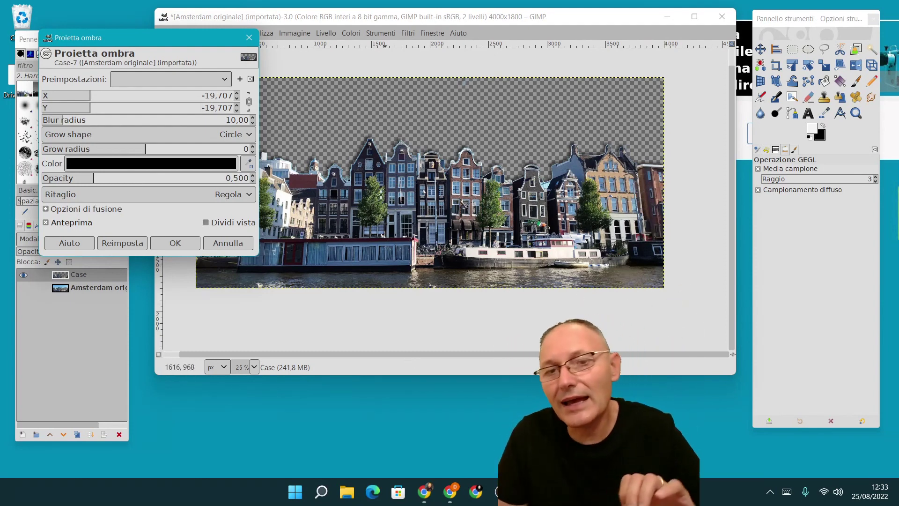
click(162, 241)
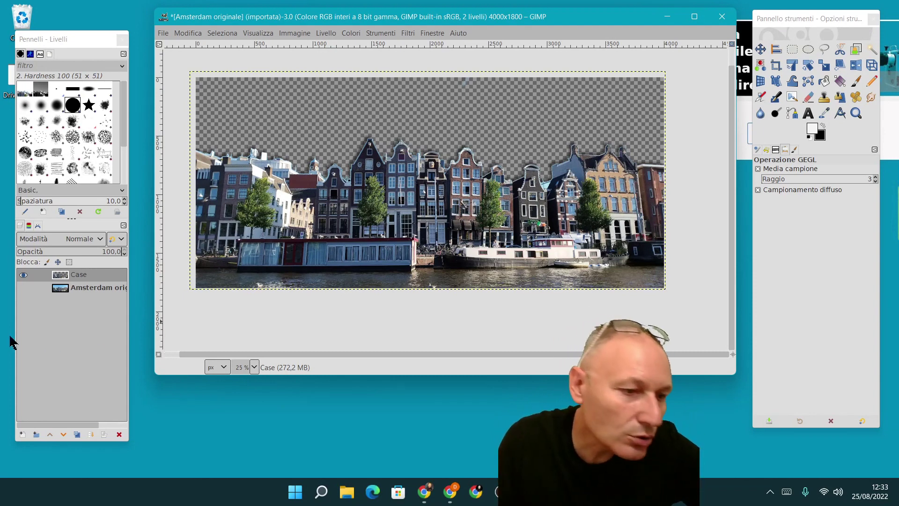
Make the Amsterdam originale layer visible again, toggling the Case layer off and on to compare
click(23, 288)
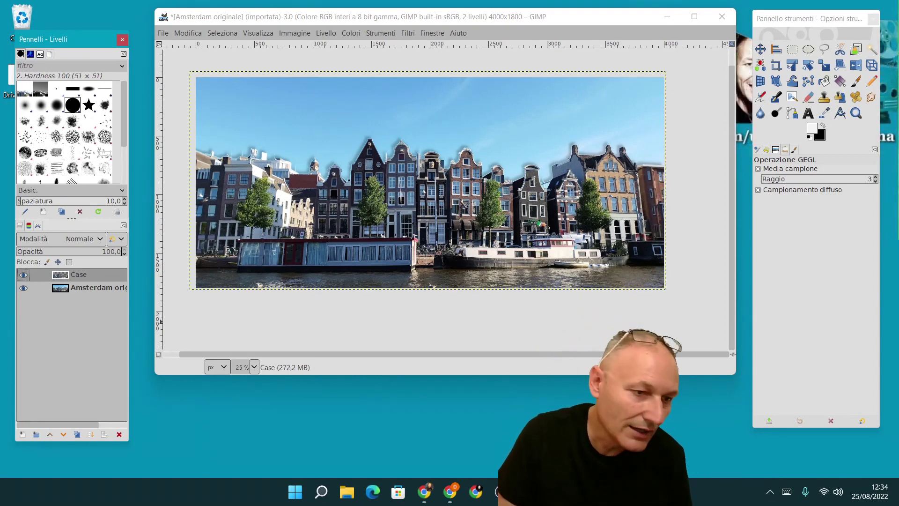
click(26, 276)
click(27, 278)
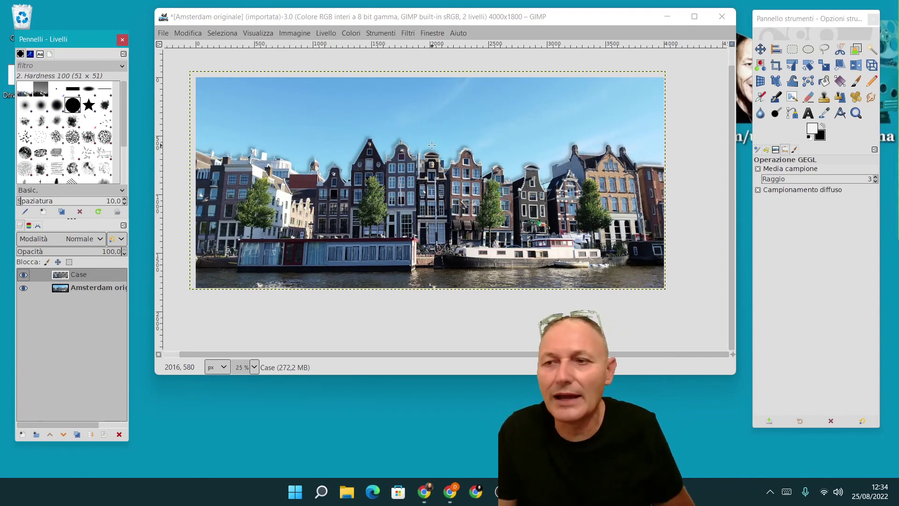
Type white bold 'I amsterdam' text near the top-left and enlarge it to about 559 px
click(807, 117)
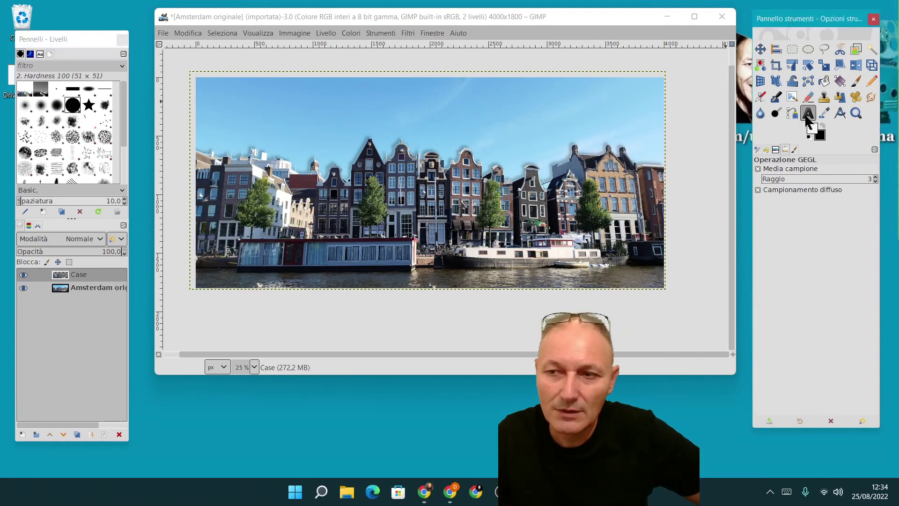
click(242, 106)
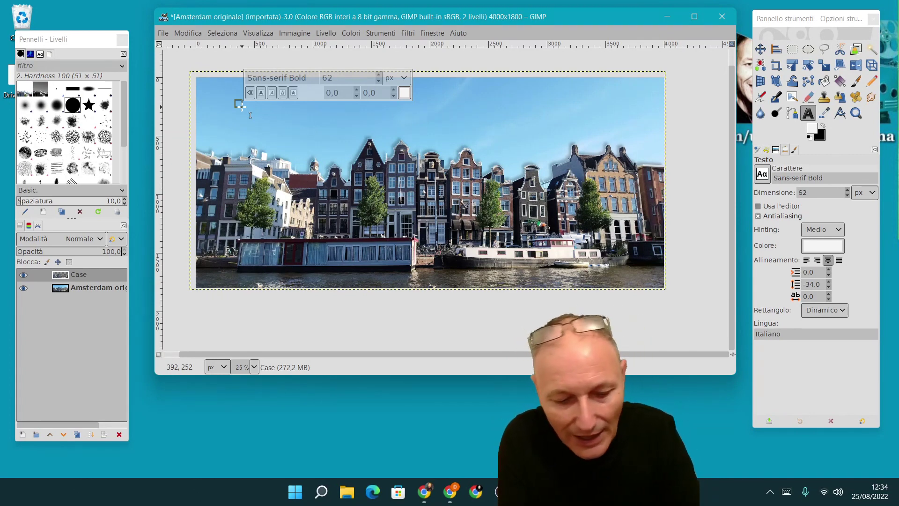
text(I amsterdam)
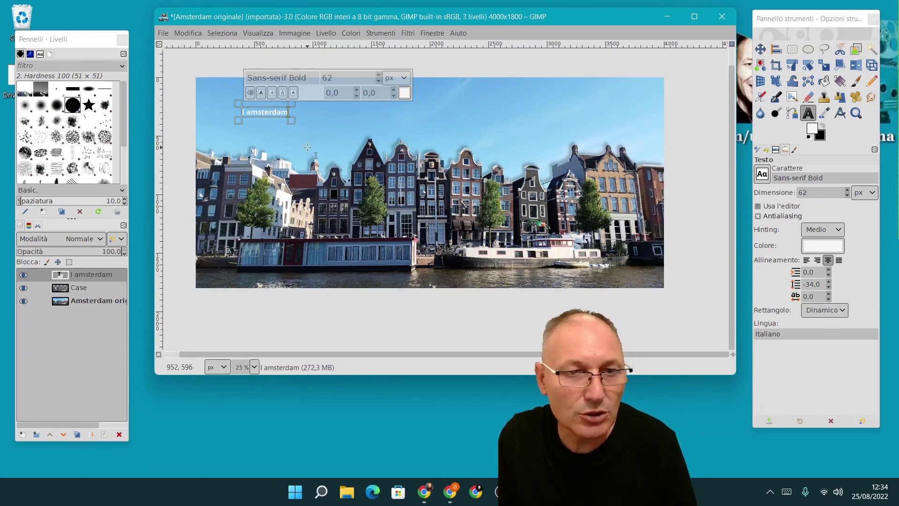
key(ctrl+a)
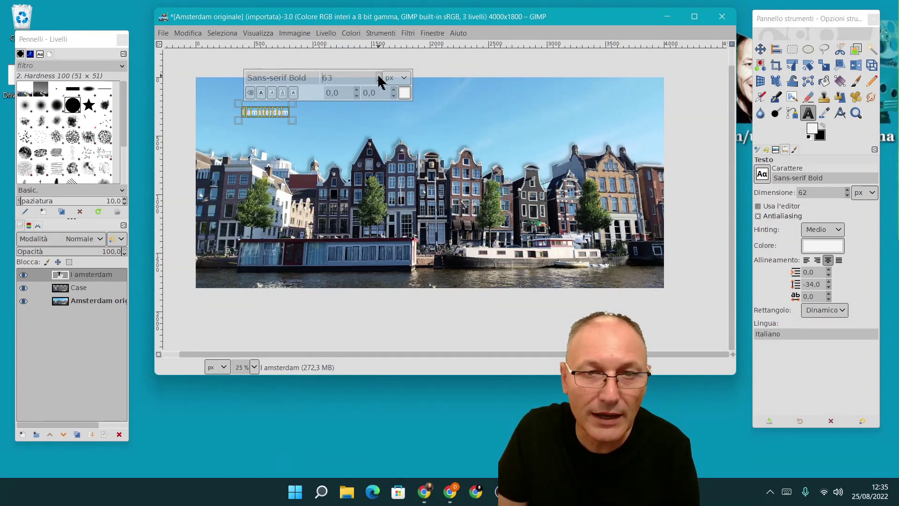
drag(378, 77, 379, 76)
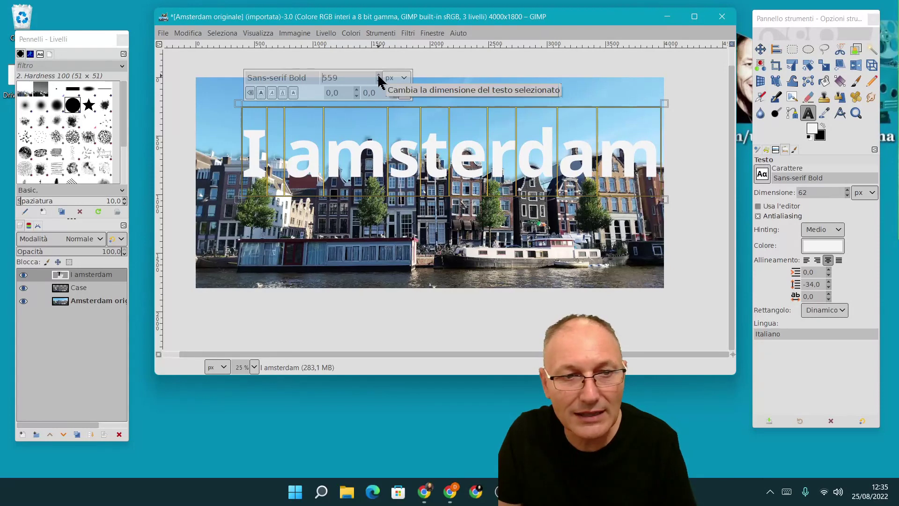
Move the I amsterdam text layer up and left over the sky
click(761, 48)
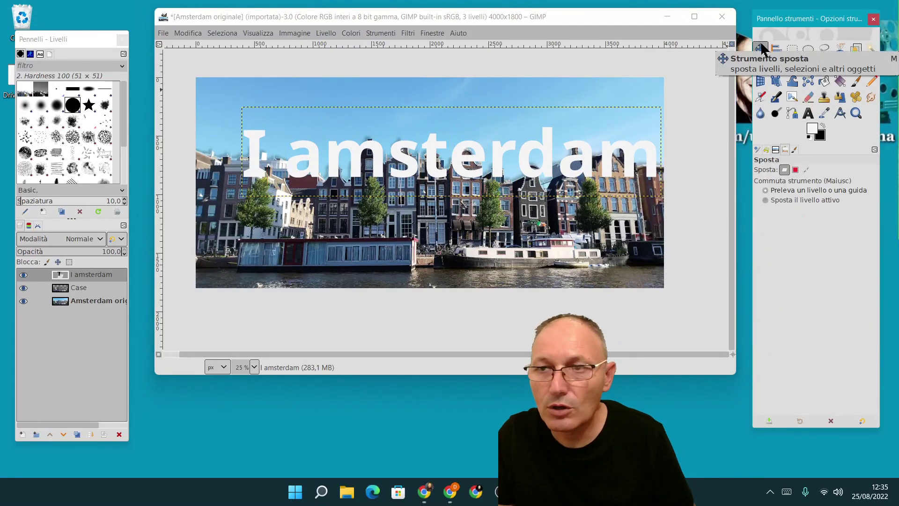
drag(407, 157, 386, 141)
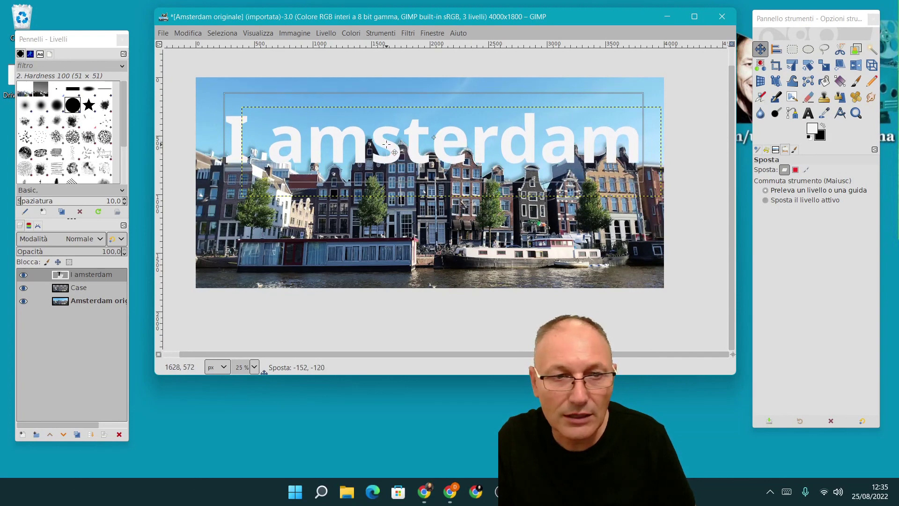
drag(387, 140, 397, 151)
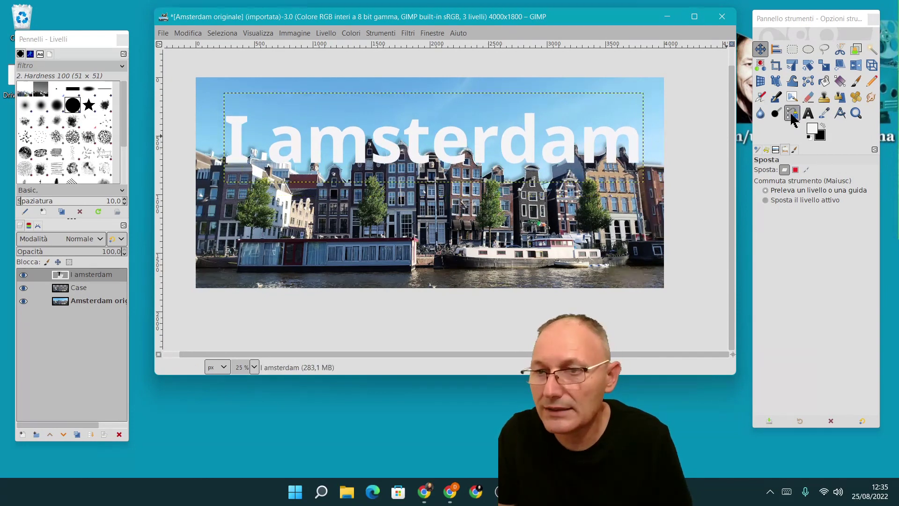
Raise the I amsterdam text size to 594 px
click(806, 116)
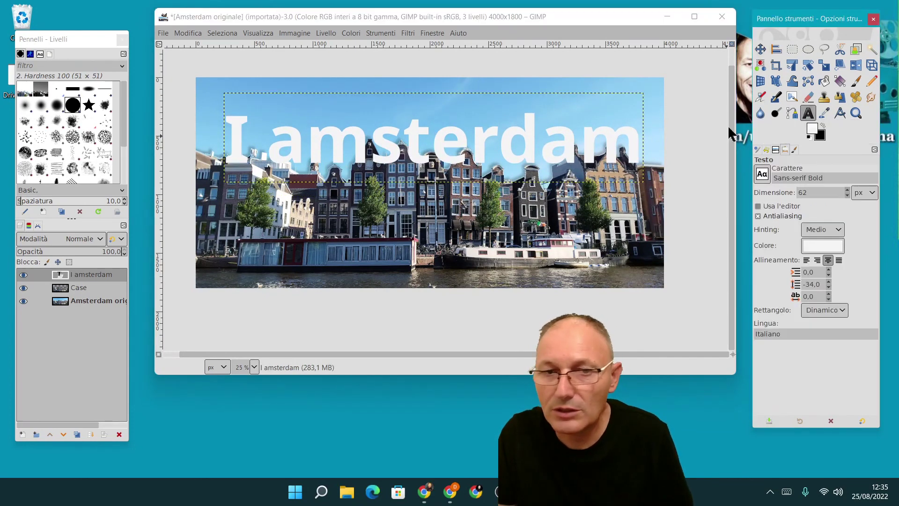
click(417, 152)
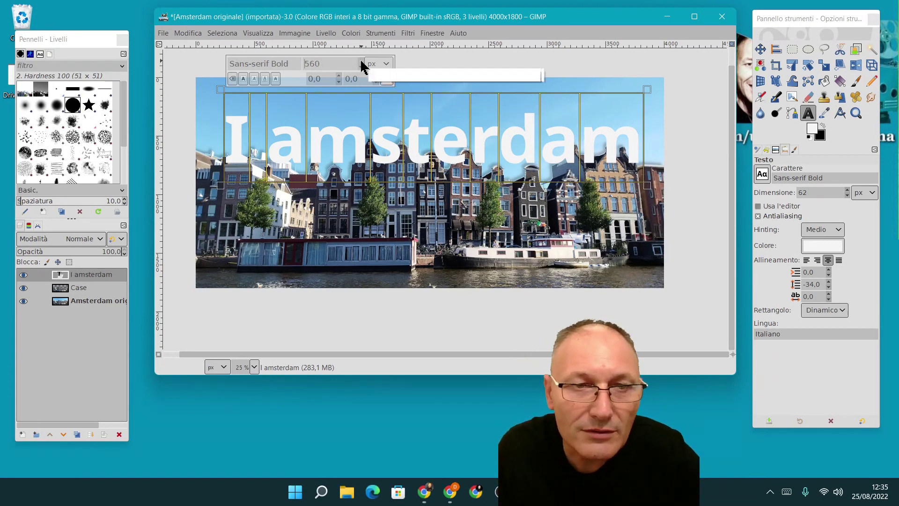
scroll(361, 61, up, 4)
scroll(361, 61, up, 6)
scroll(361, 62, up, 5)
scroll(361, 61, up, 6)
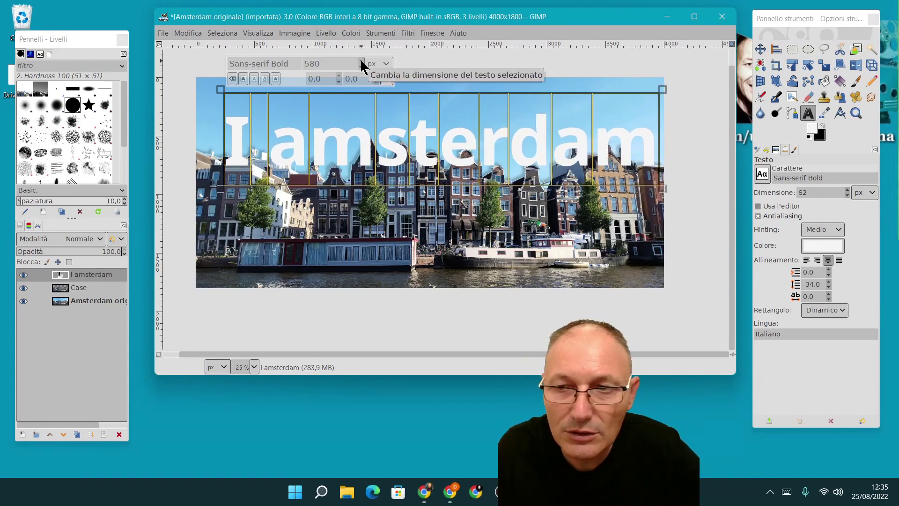
scroll(361, 62, up, 6)
scroll(361, 65, up, 3)
scroll(361, 64, up, 2)
scroll(361, 64, up, 3)
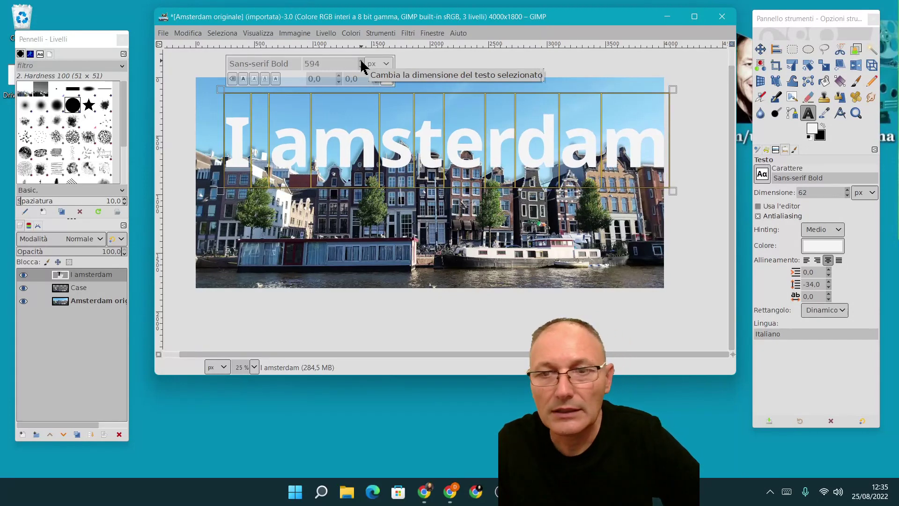
Reposition the text centred across the sky, undoing an accidental shift of the photo
click(763, 51)
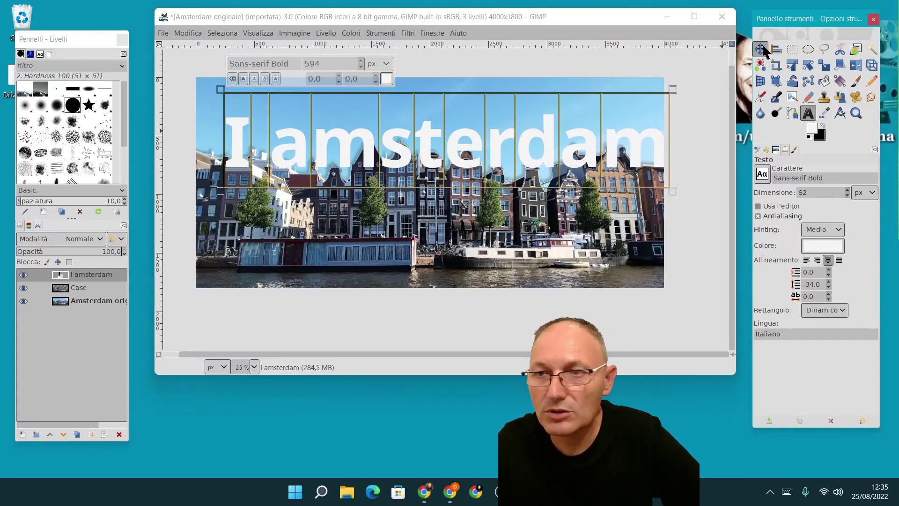
drag(420, 145, 401, 140)
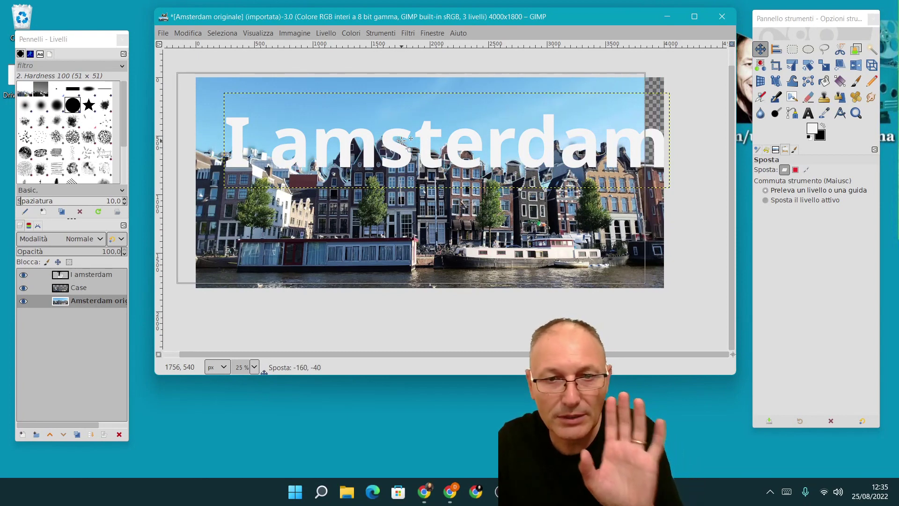
drag(402, 140, 401, 140)
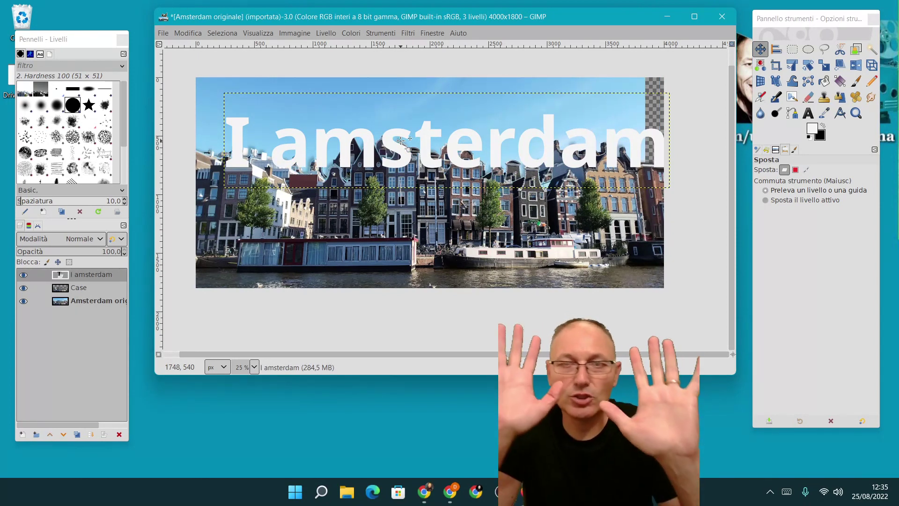
key(shift+m)
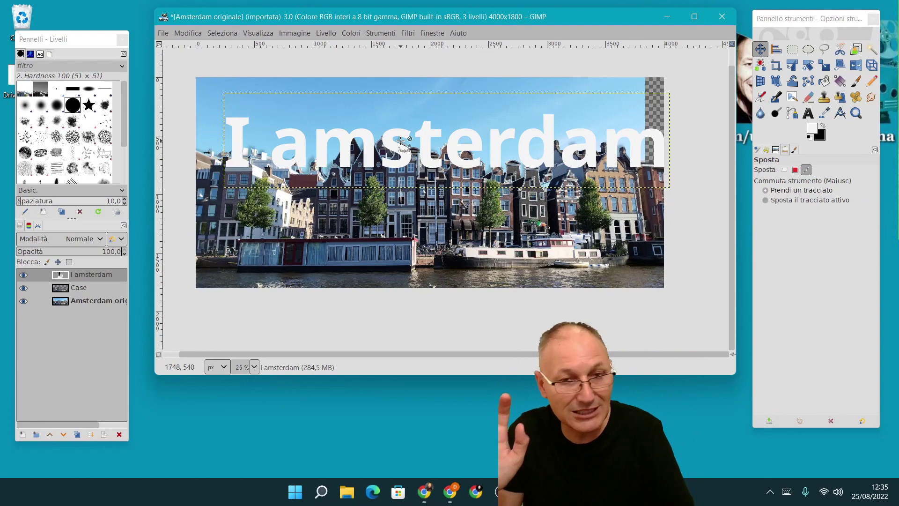
key(shift+m)
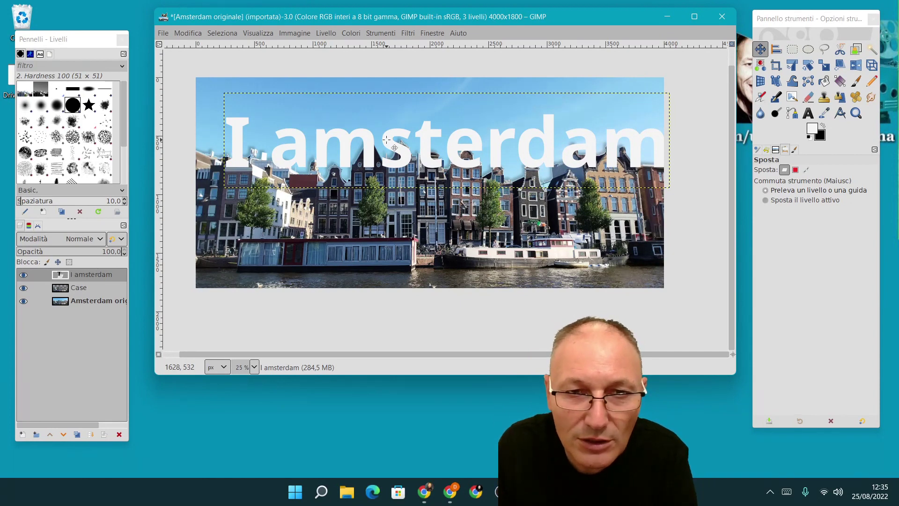
drag(386, 139, 367, 137)
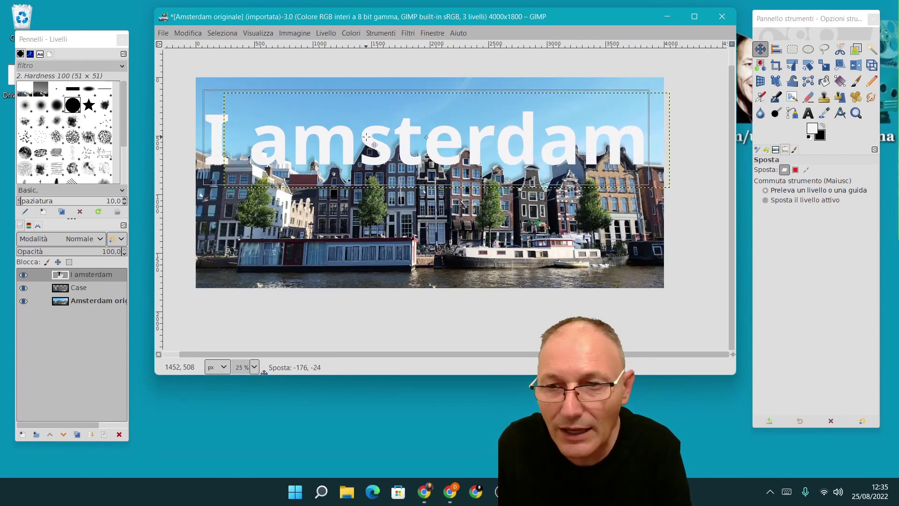
drag(367, 137, 373, 142)
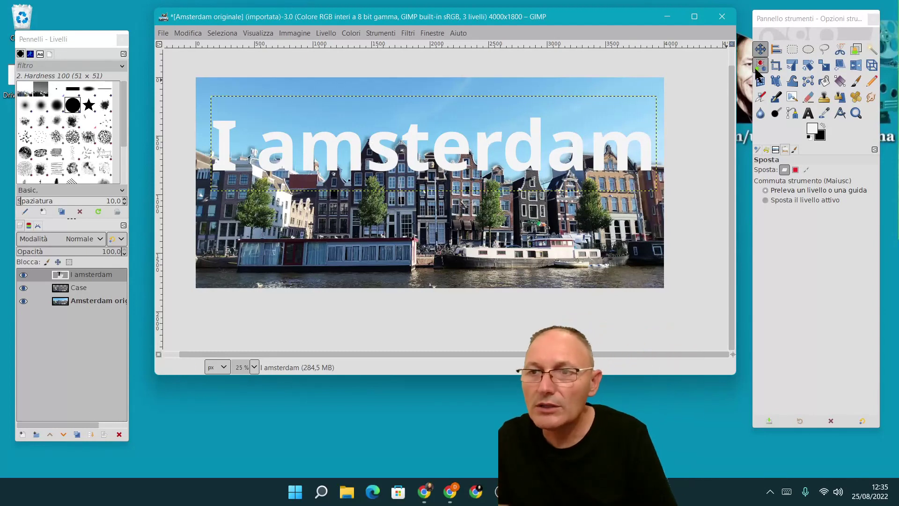
Centre the I amsterdam text horizontally on the image with the Align tool
click(775, 48)
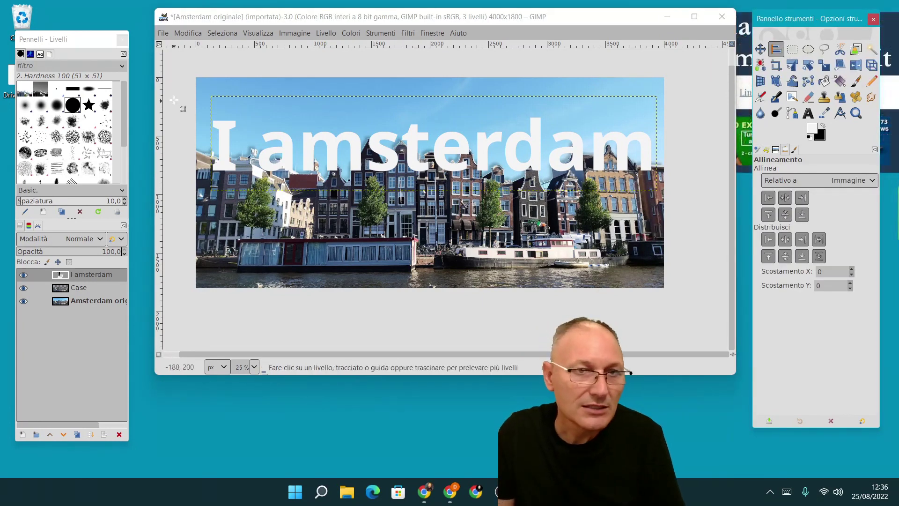
click(179, 69)
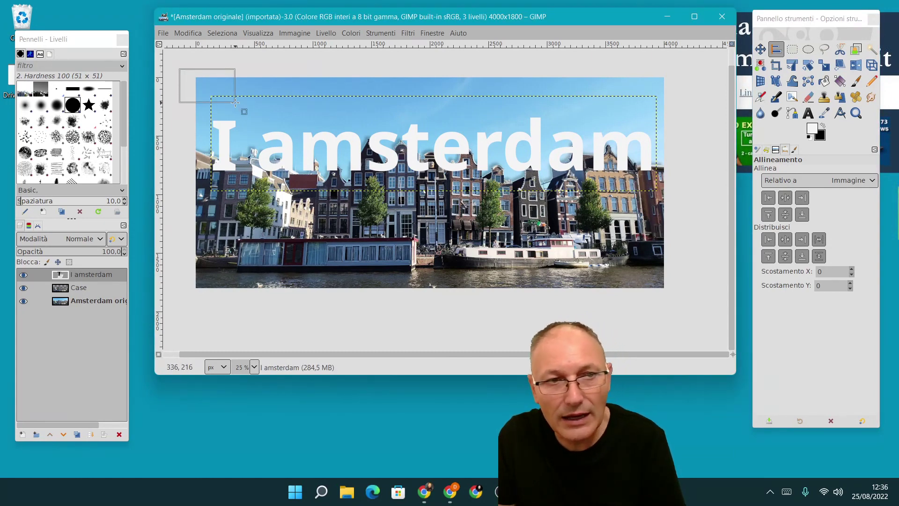
drag(235, 102, 686, 199)
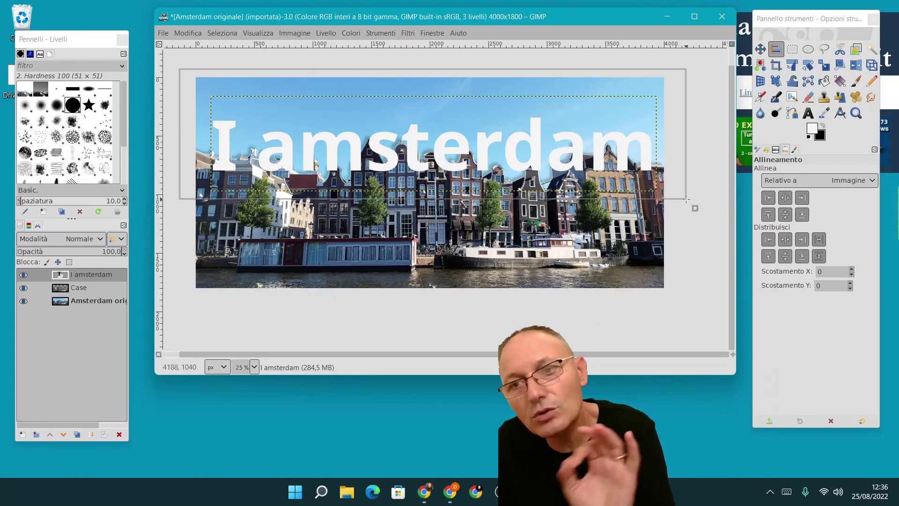
mouse_move(686, 199)
mouse_down()
mouse_move(604, 199)
mouse_move(699, 204)
mouse_up()
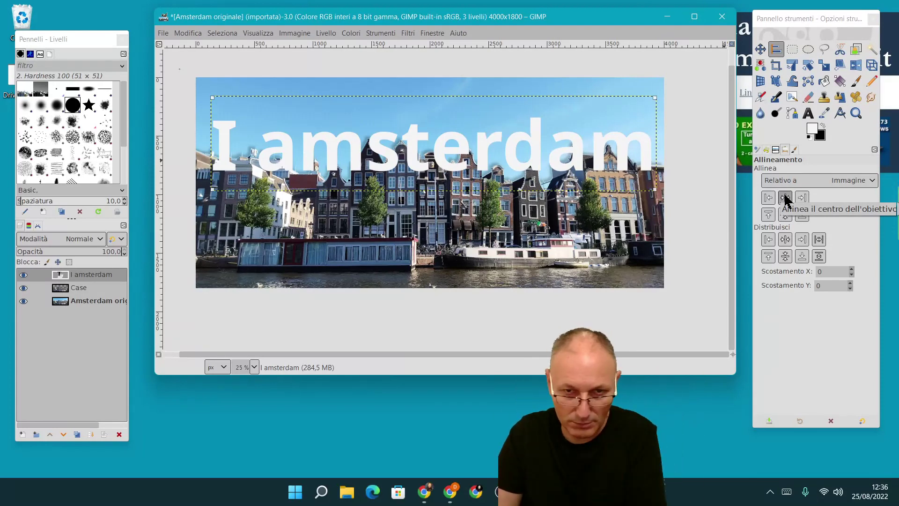
click(785, 198)
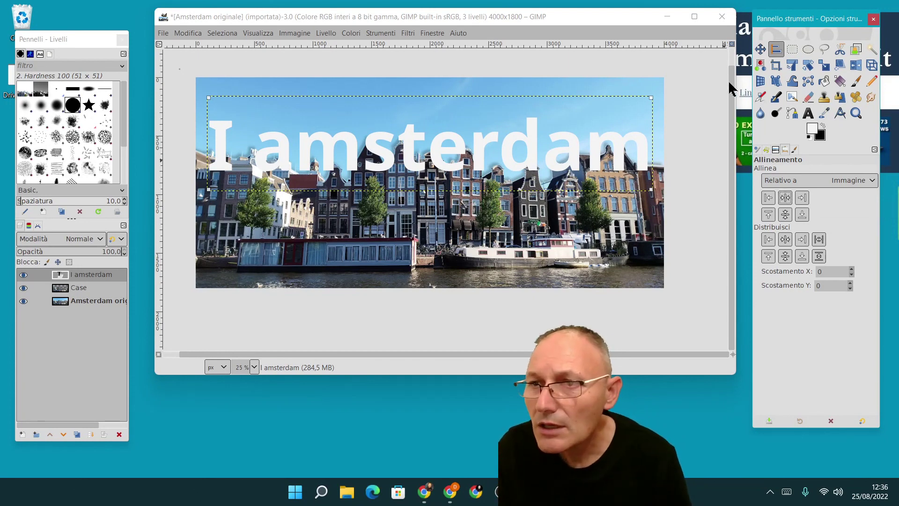
Nudge the text layer up two steps with the Up arrow key
click(758, 49)
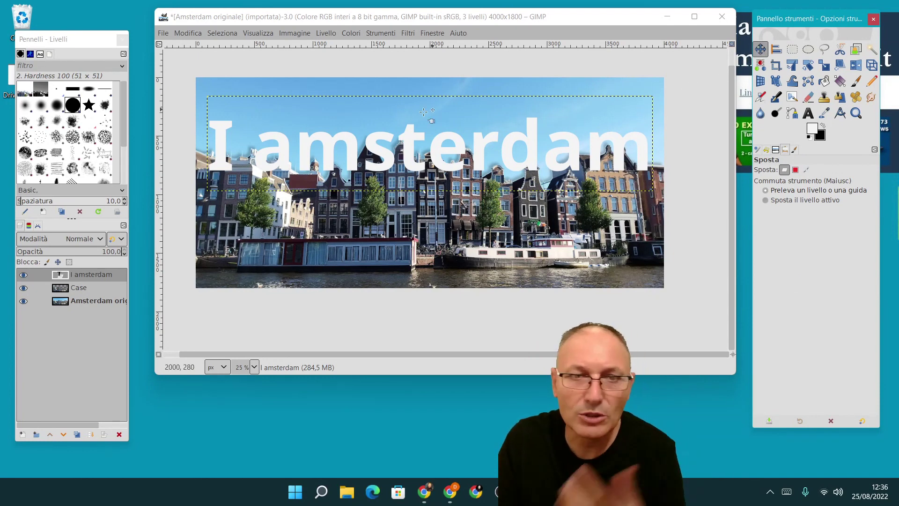
click(348, 149)
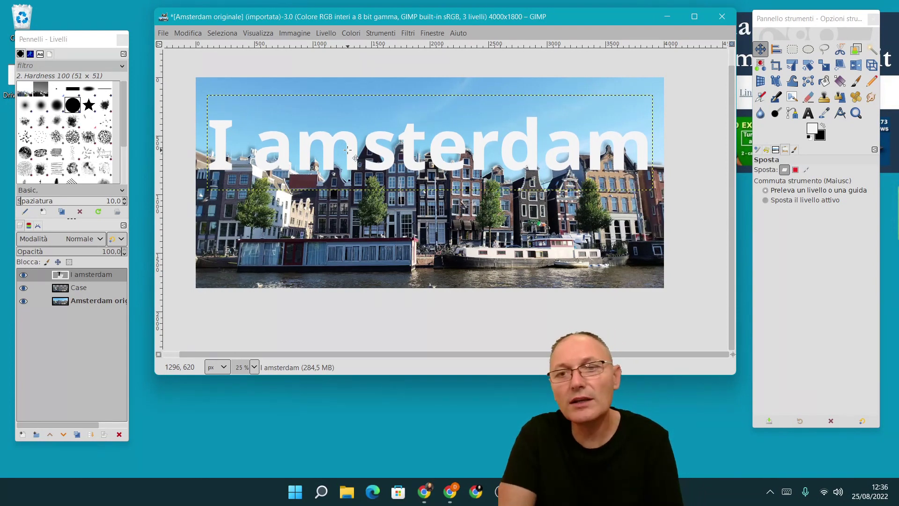
key(Up)
key(Up)
key(Up)
key(Up)
key(Up)
key(Up)
key(Up)
key(Up)
key(Up)
key(Up)
key(Up)
key(Up)
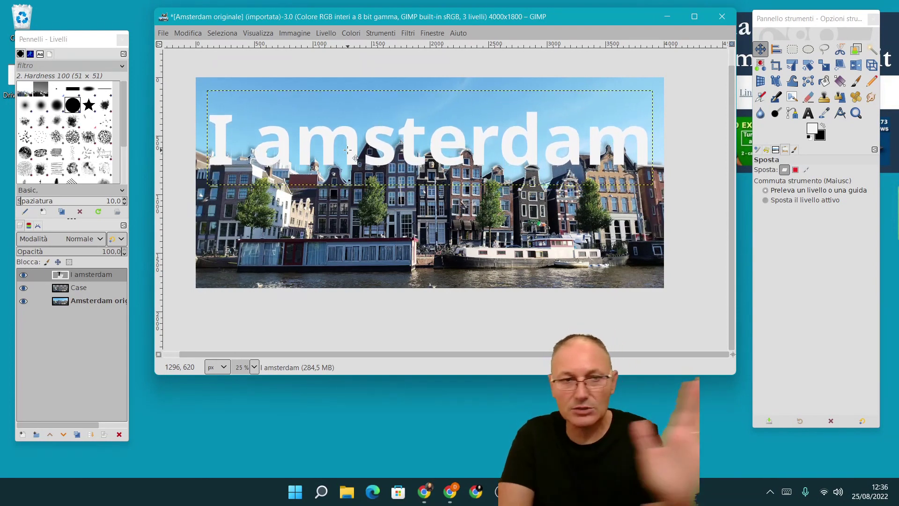
key(Up)
key(Up)
key(Up)
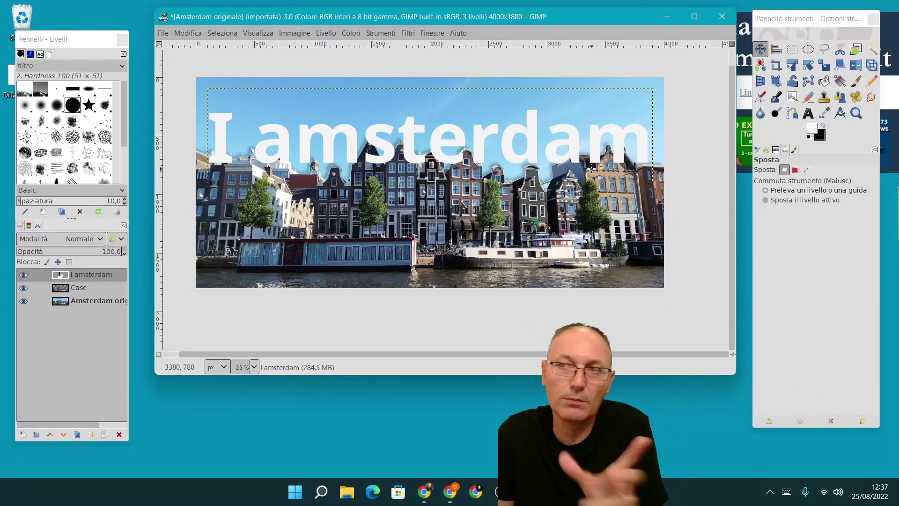
Colour the letters 'am' pure red (ff0000), leaving the rest of the text white
click(807, 116)
click(299, 167)
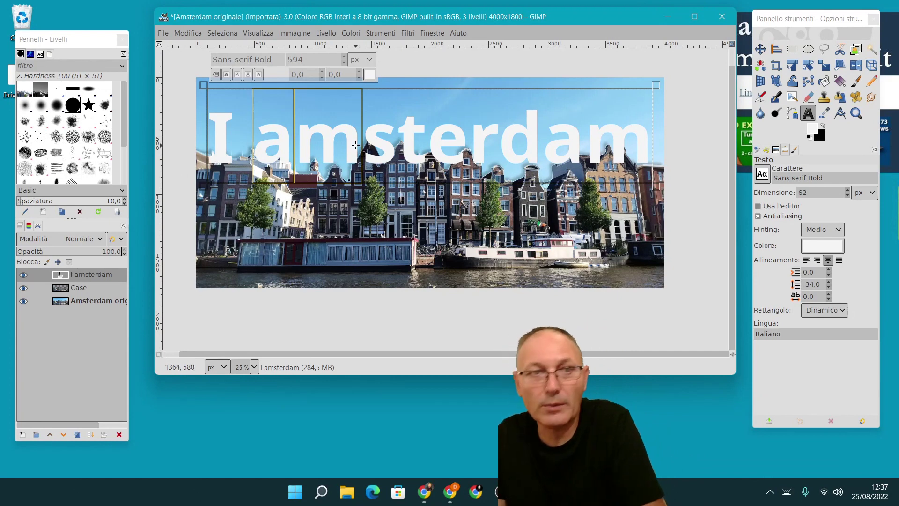
click(370, 74)
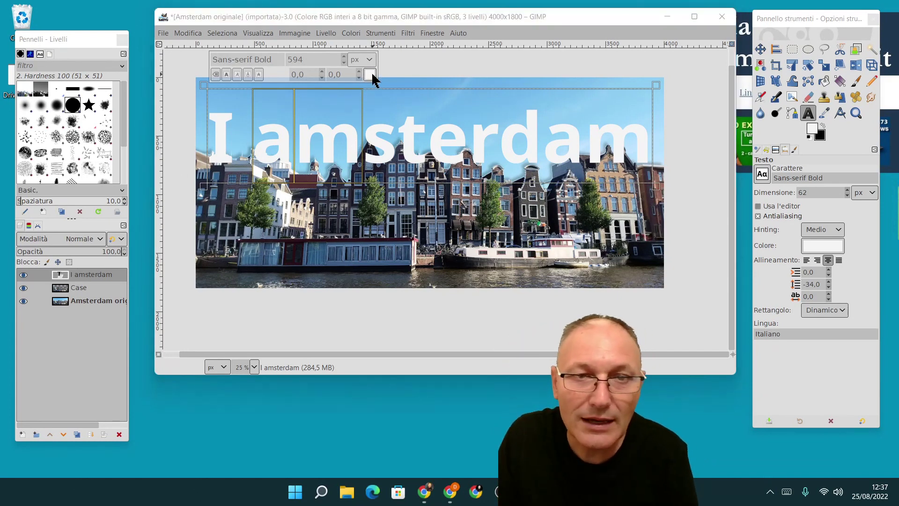
drag(310, 87, 344, 28)
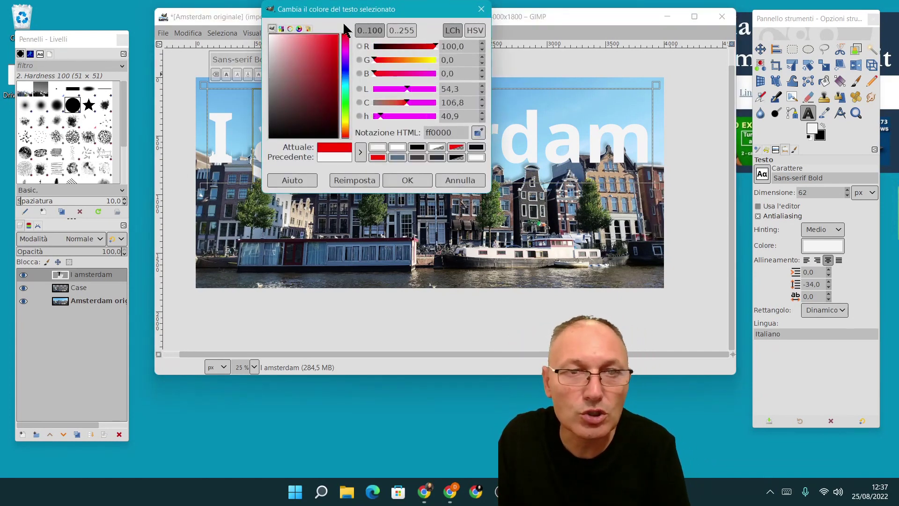
click(396, 184)
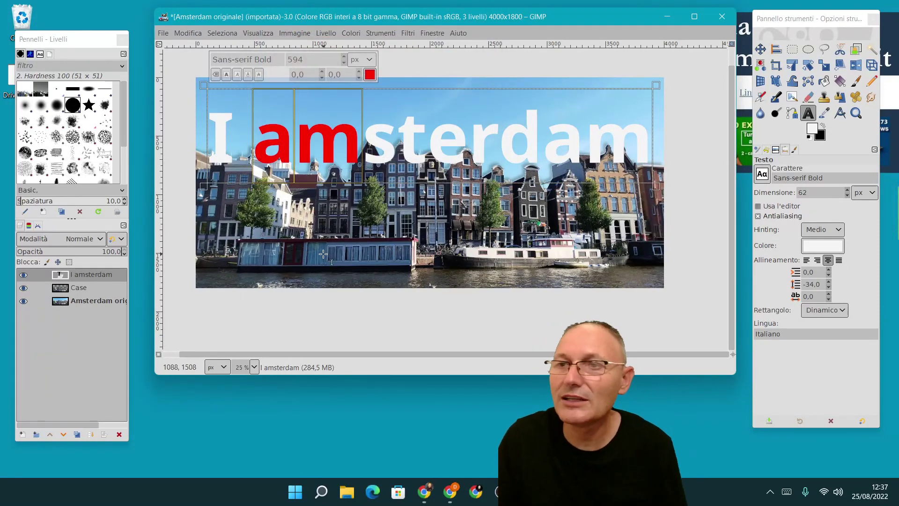
click(760, 51)
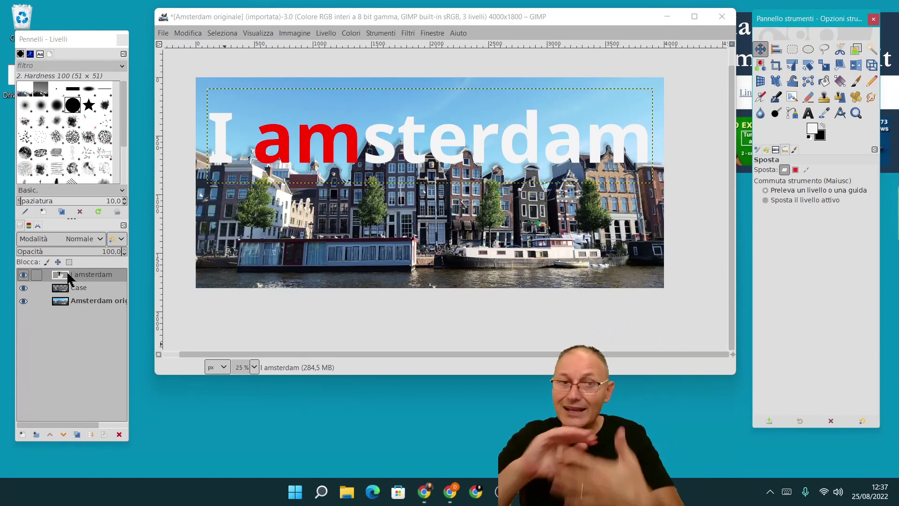
Drag the 'I amsterdam' text layer below the 'Case' houses layer in the Layers panel
drag(67, 272, 53, 296)
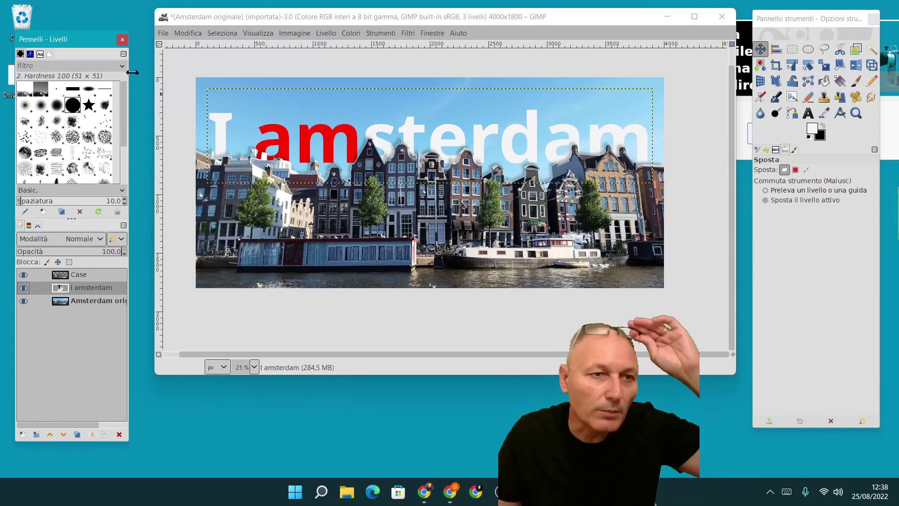
Save the layered composition as 'I amsterdam.xcf' in the Downloads folder
click(163, 32)
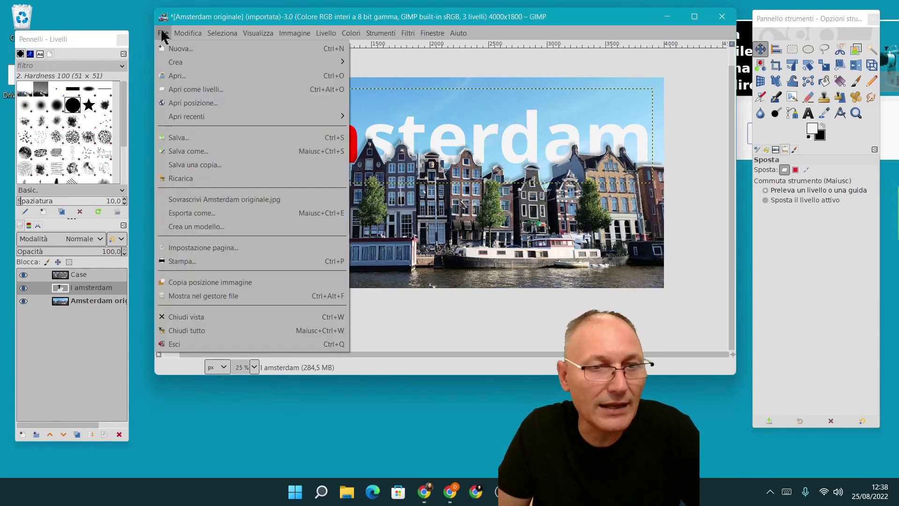
click(173, 150)
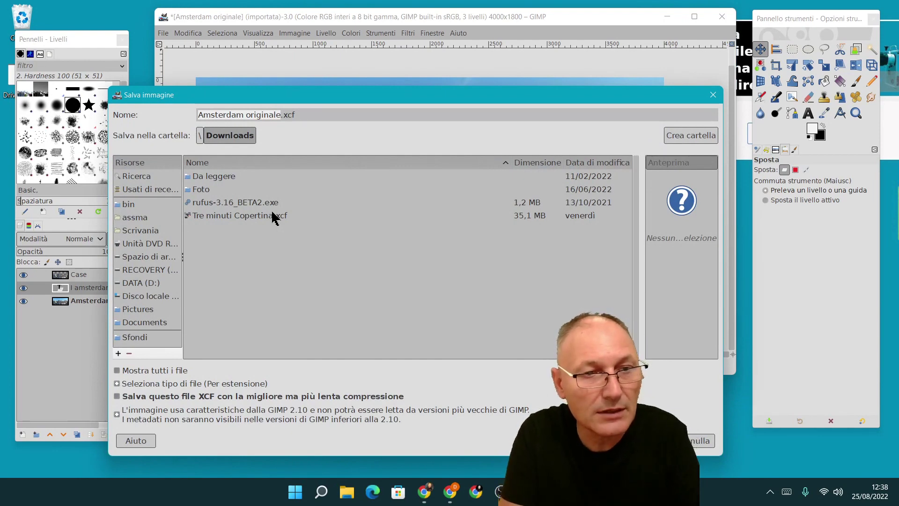
text(I a)
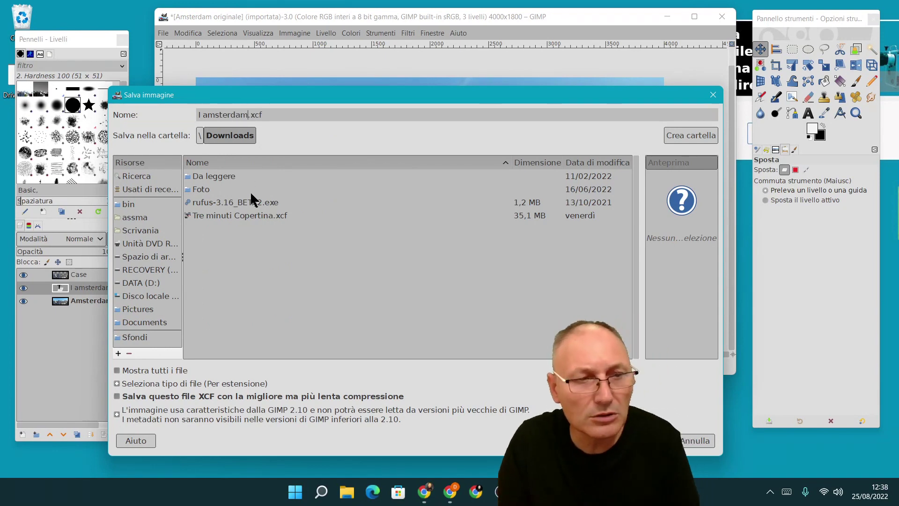
click(249, 115)
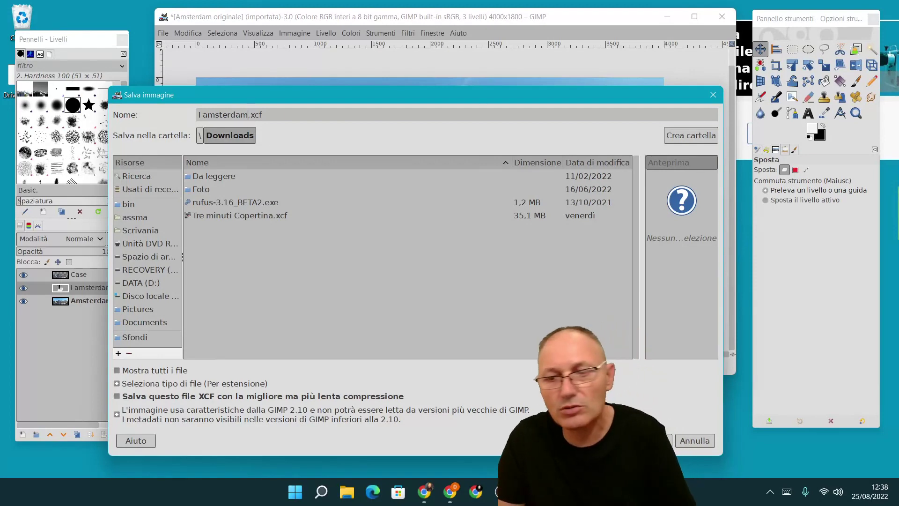
key(Return)
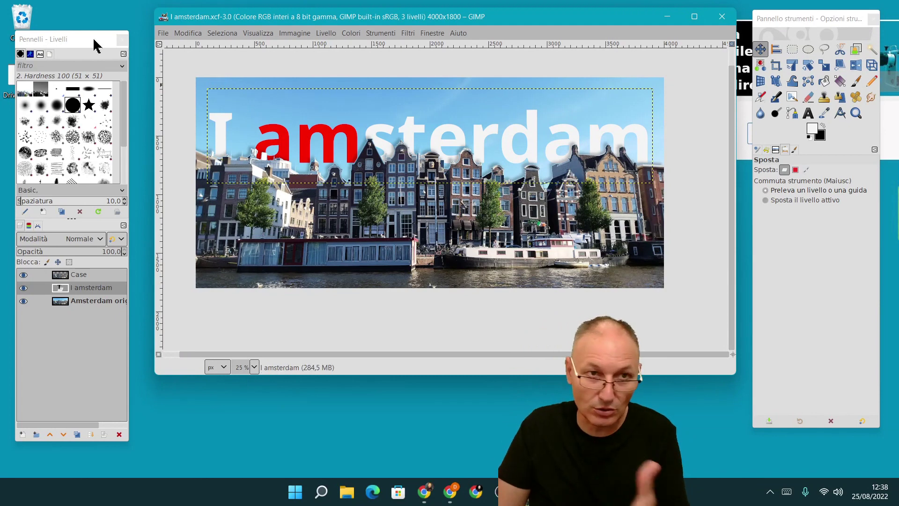
Export the image as 'I amsterdam.jpg' in Downloads with the default JPEG settings, then close it
click(163, 34)
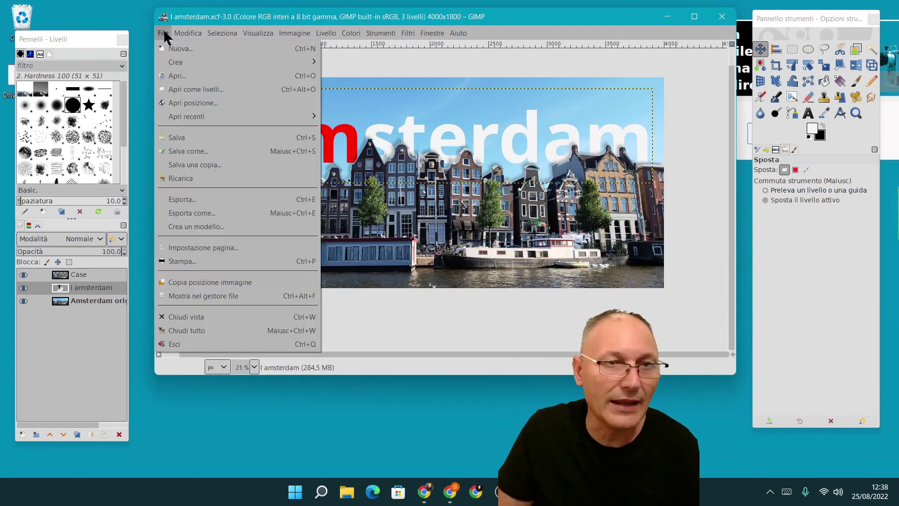
click(201, 216)
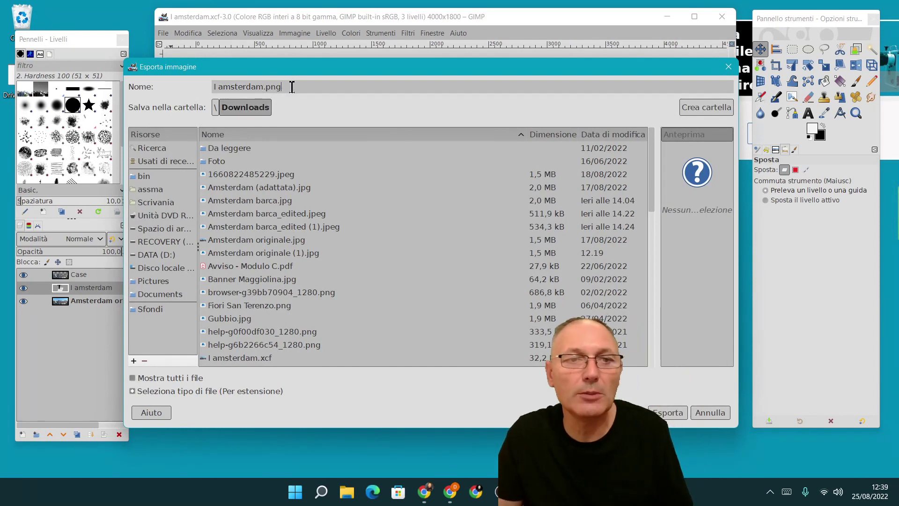
key(BackSpace)
text(j)
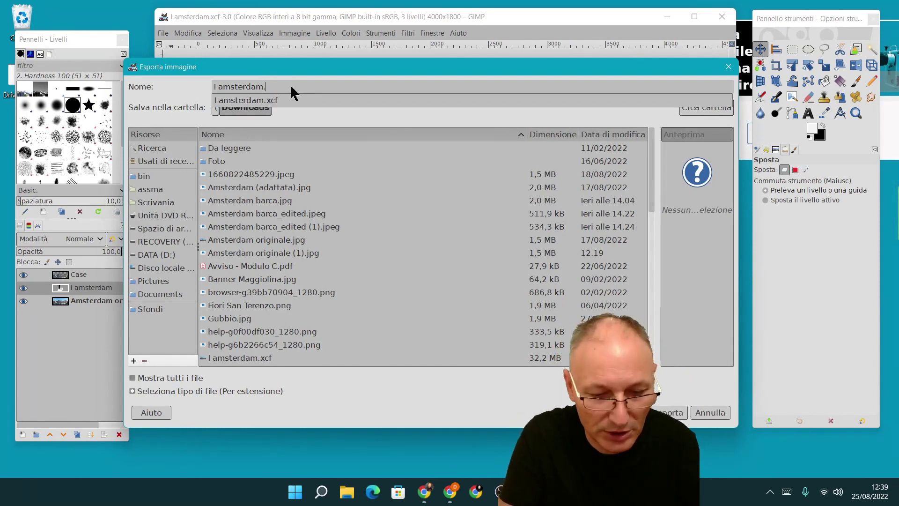
text(pg)
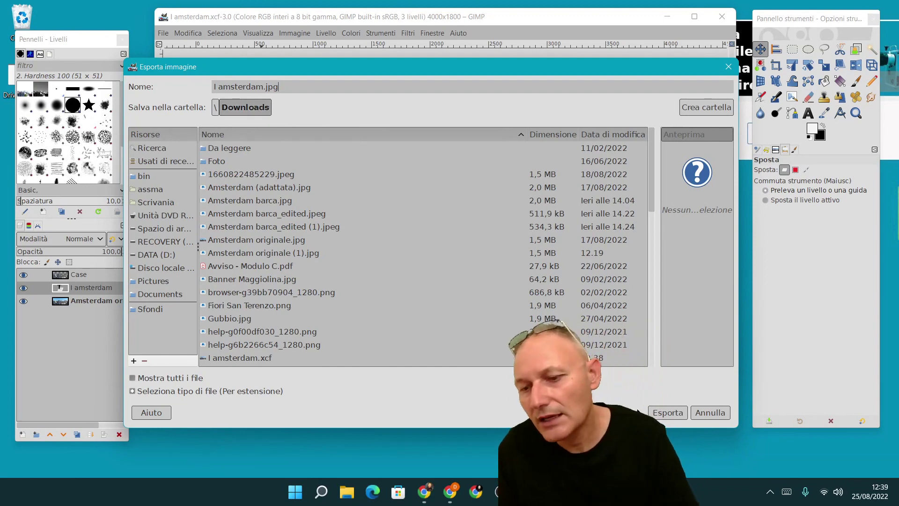
click(658, 412)
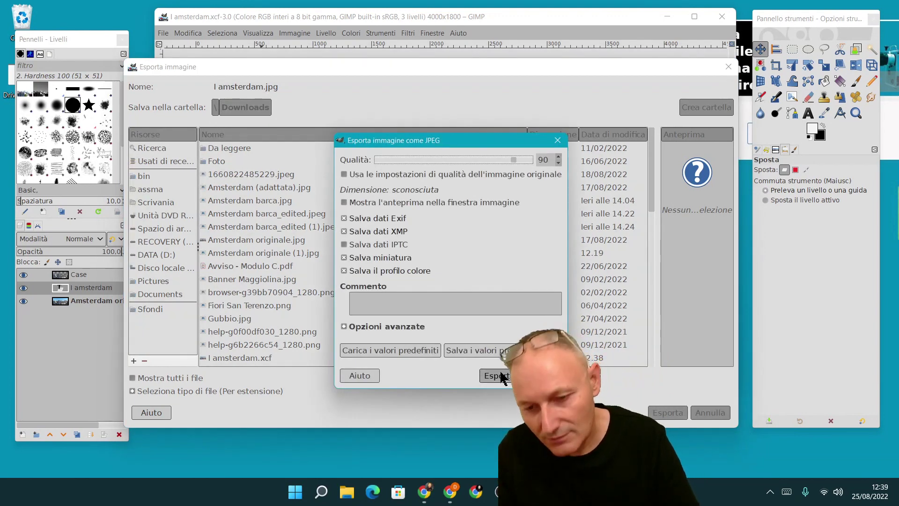
click(496, 376)
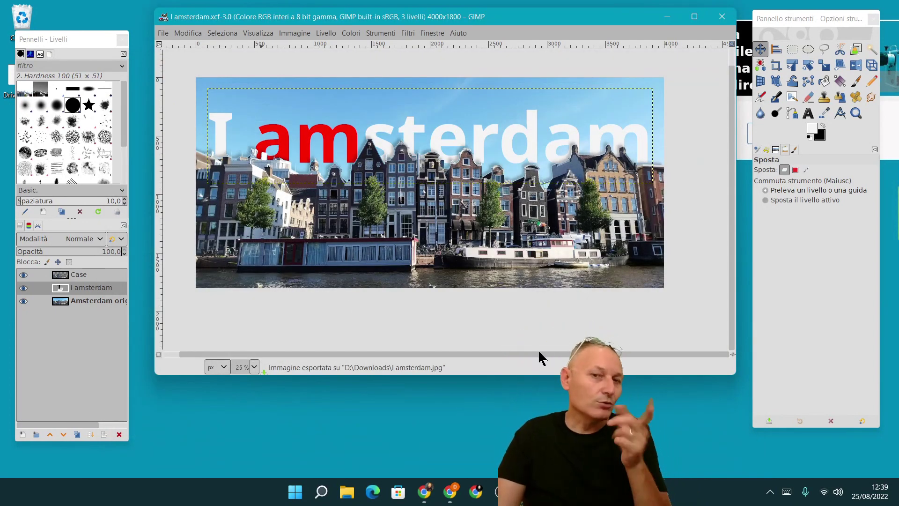
click(722, 18)
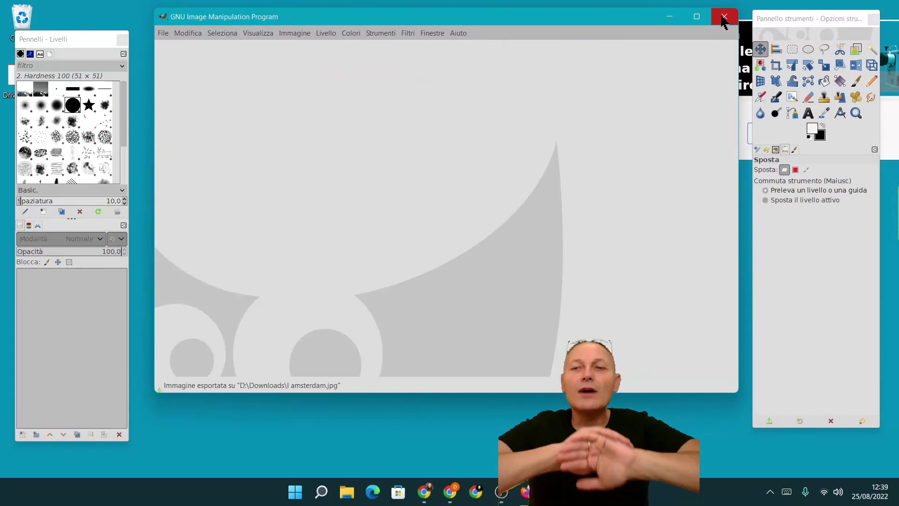
Quit GIMP and open the Download folder in File Explorer
click(724, 18)
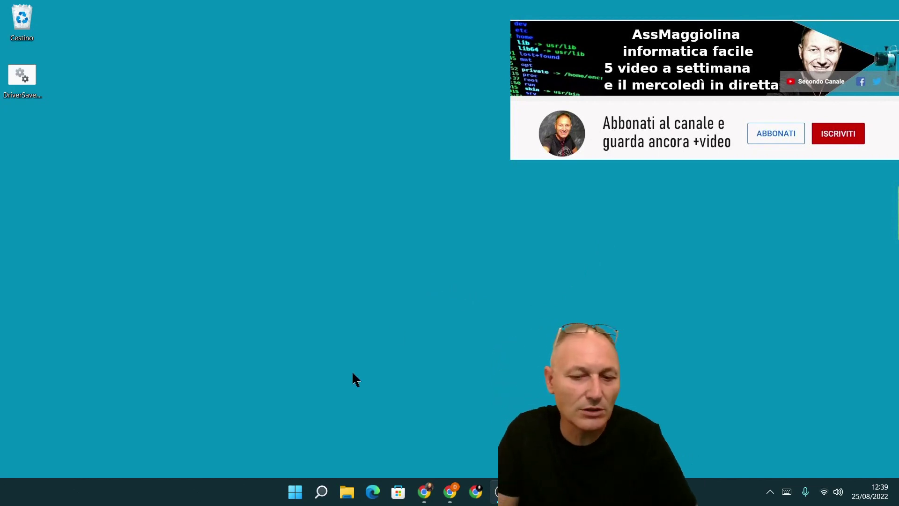
click(346, 492)
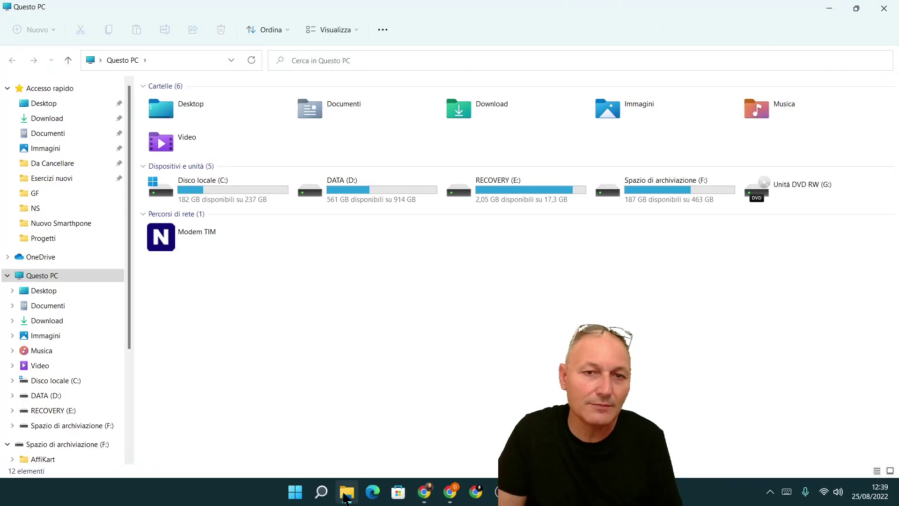
double_click(474, 118)
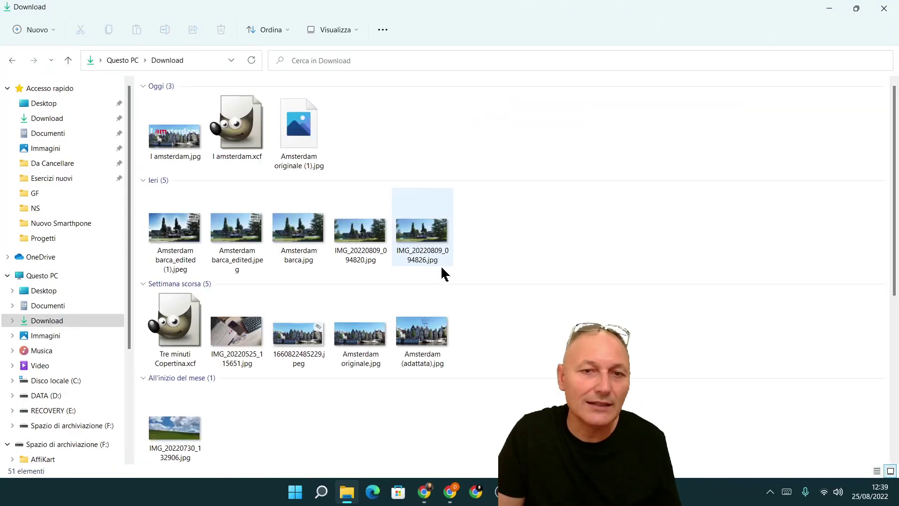
Set 'I amsterdam.jpg' as the desktop wallpaper and close File Explorer
click(162, 145)
right_click(162, 145)
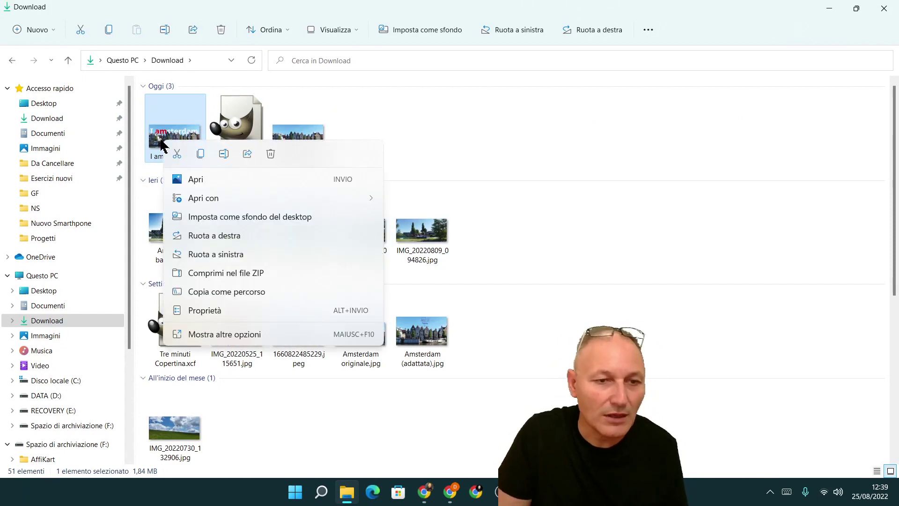
click(220, 217)
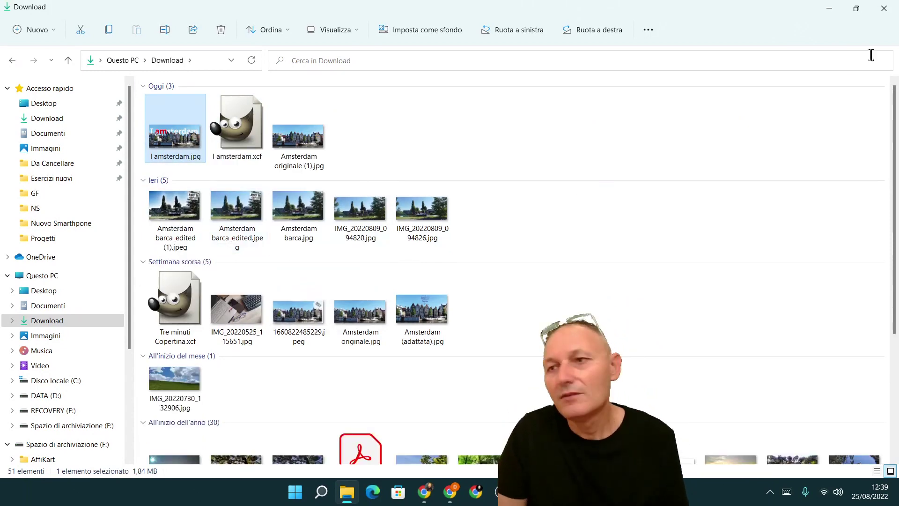
click(892, 10)
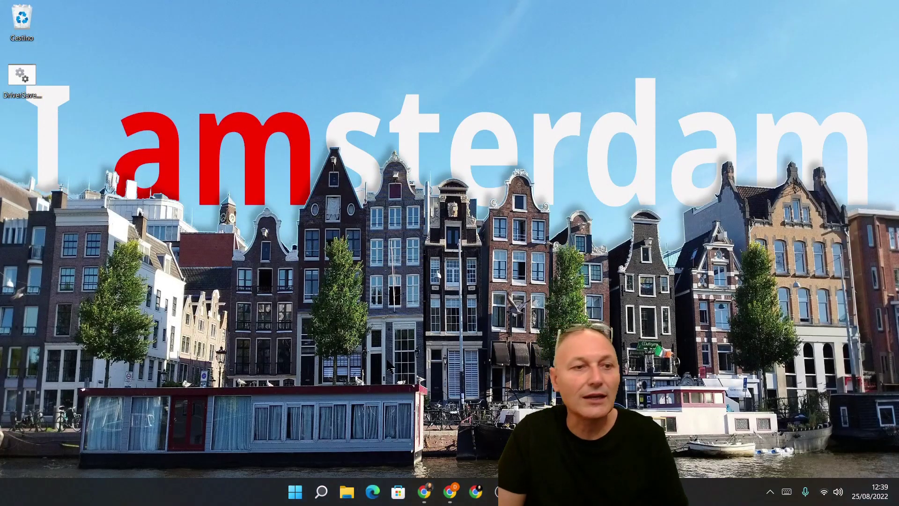